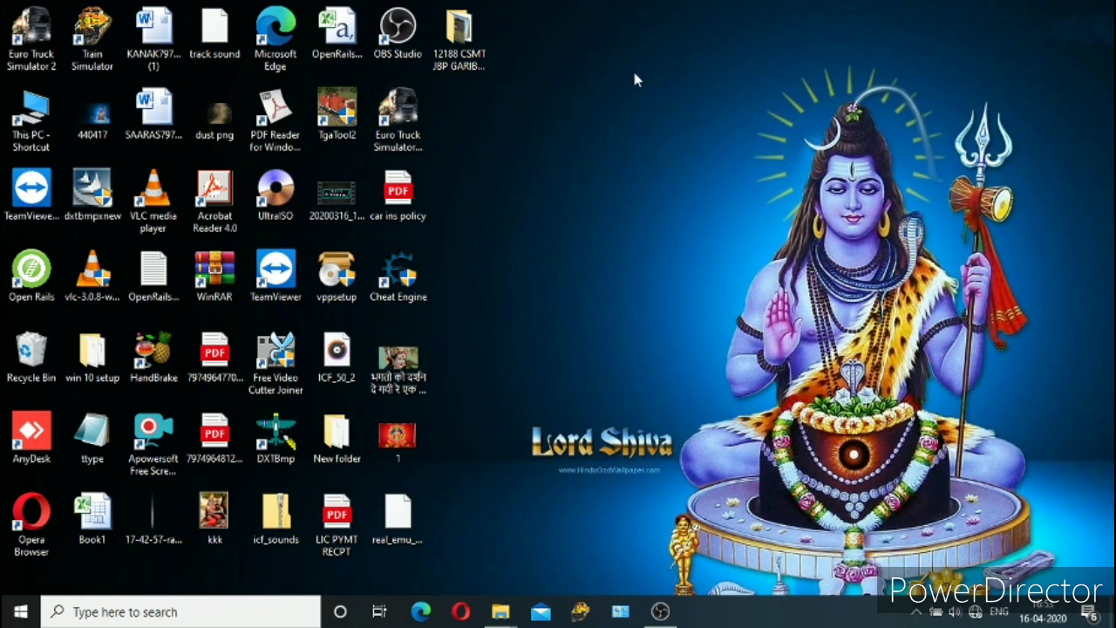
right_click(635, 79)
left_click(681, 129)
right_click(566, 87)
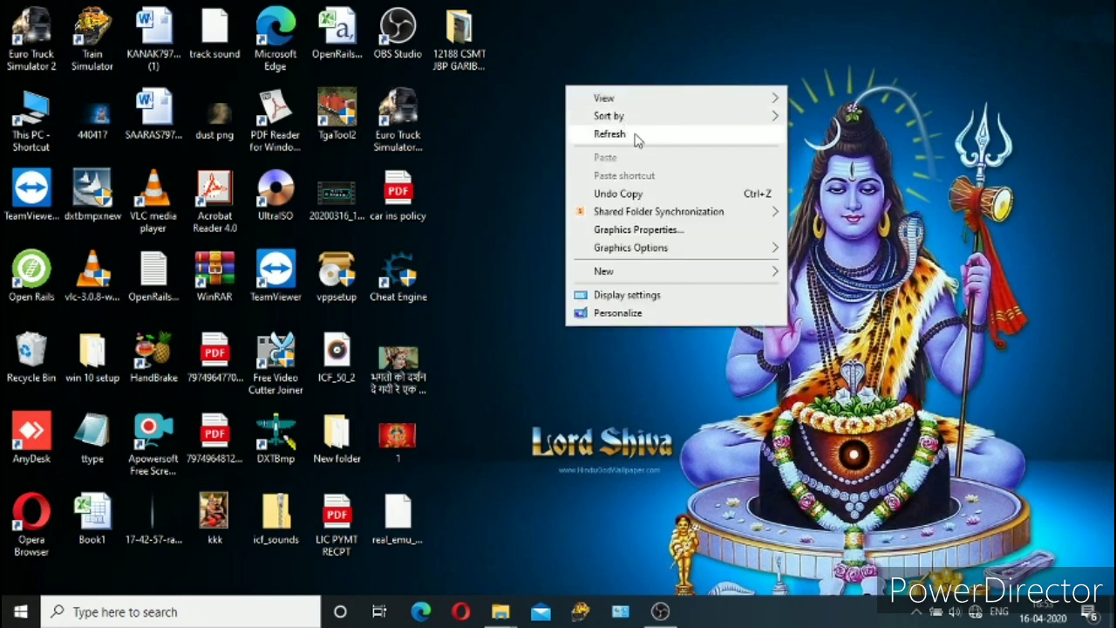
left_click(630, 136)
right_click(563, 77)
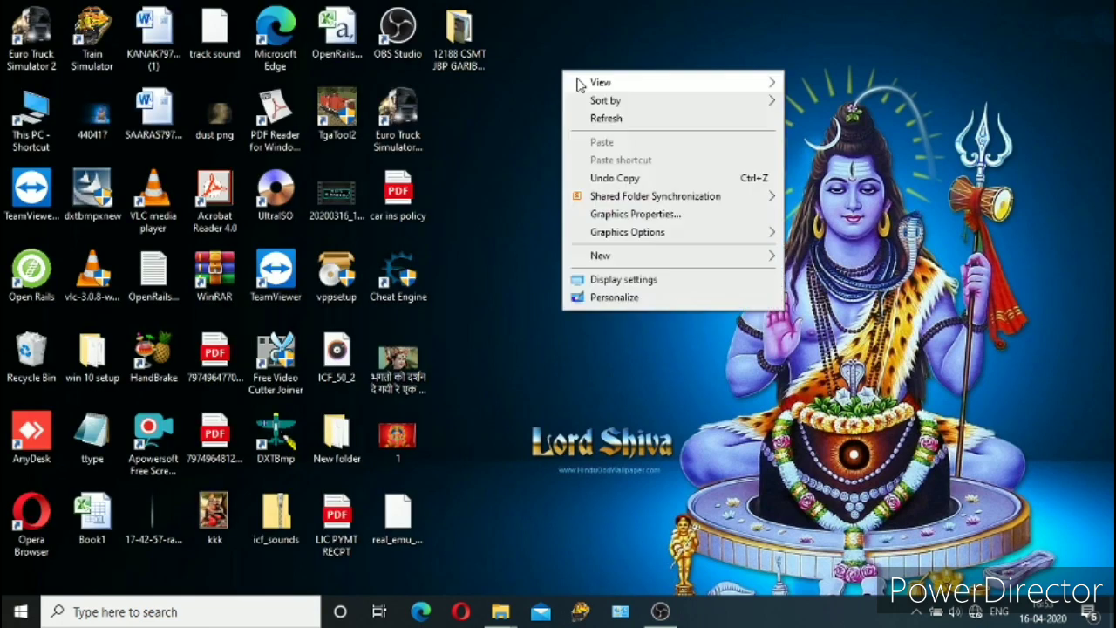
left_click(607, 119)
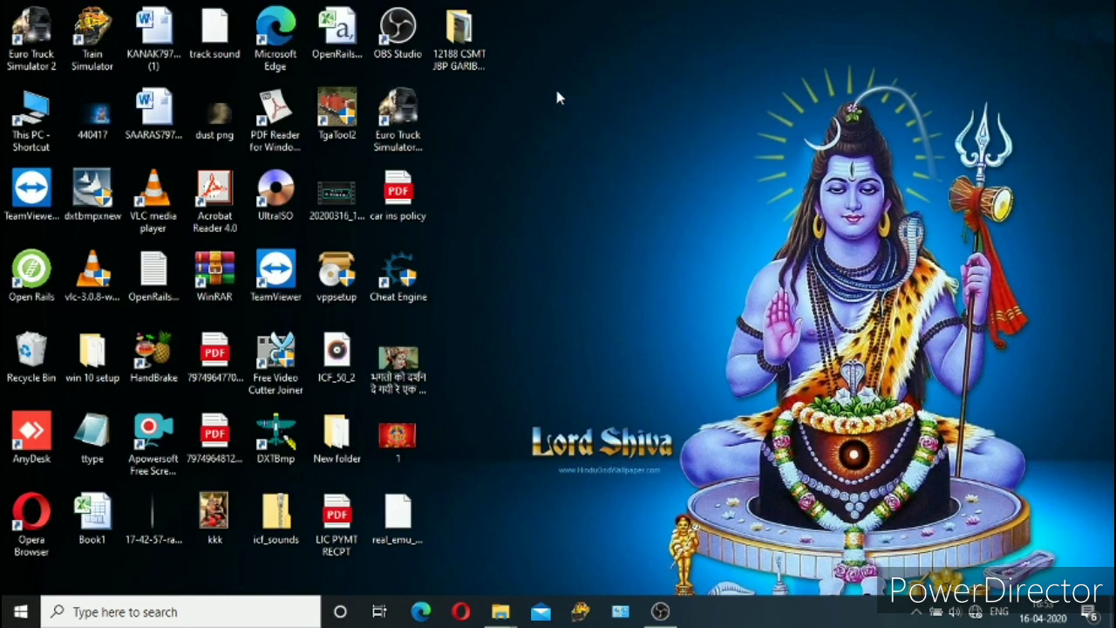
right_click(556, 91)
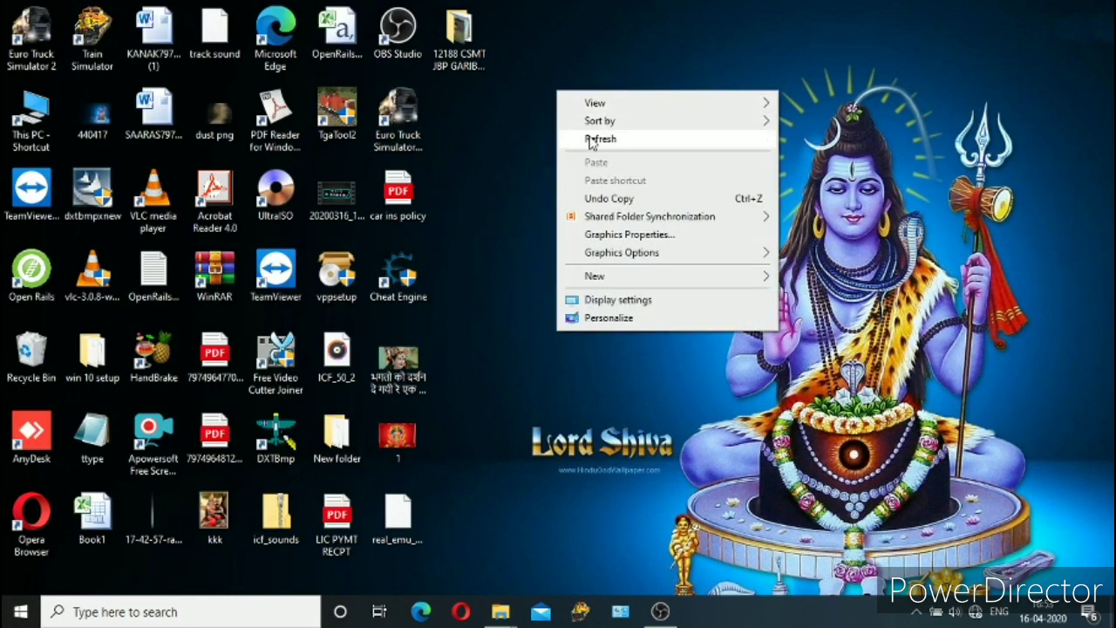
left_click(591, 141)
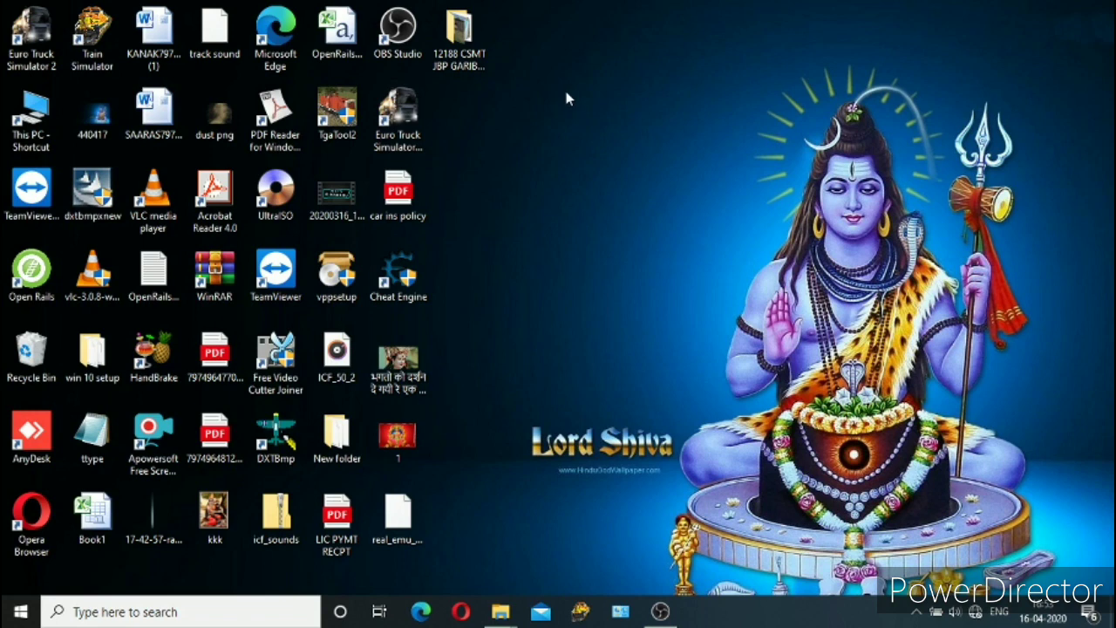
right_click(567, 98)
left_click(591, 139)
right_click(546, 56)
left_click(581, 108)
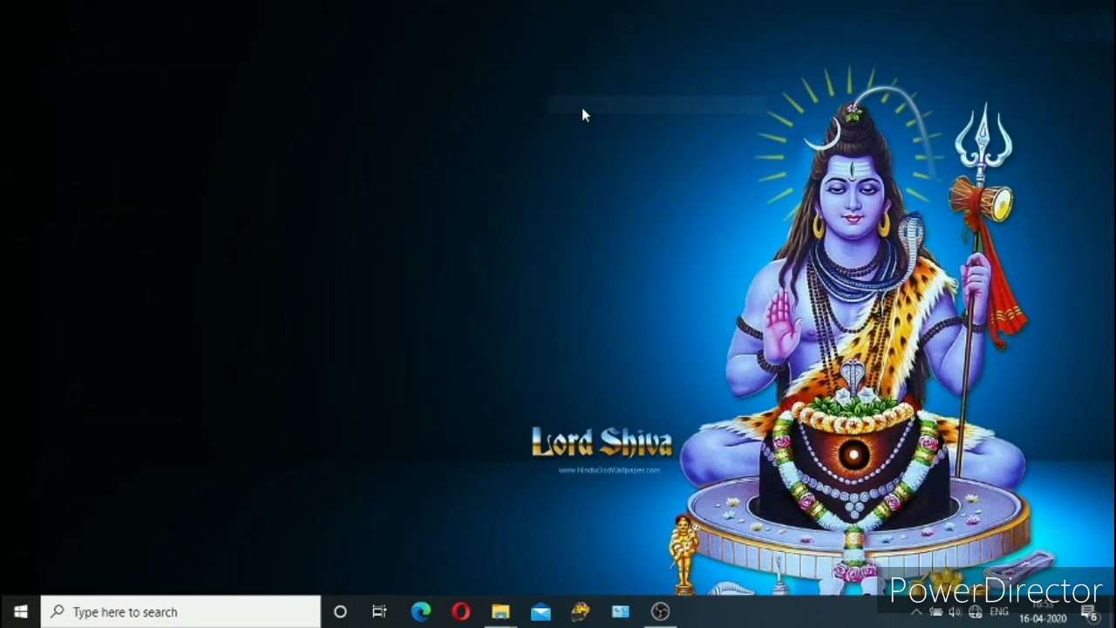
right_click(582, 107)
left_click(627, 155)
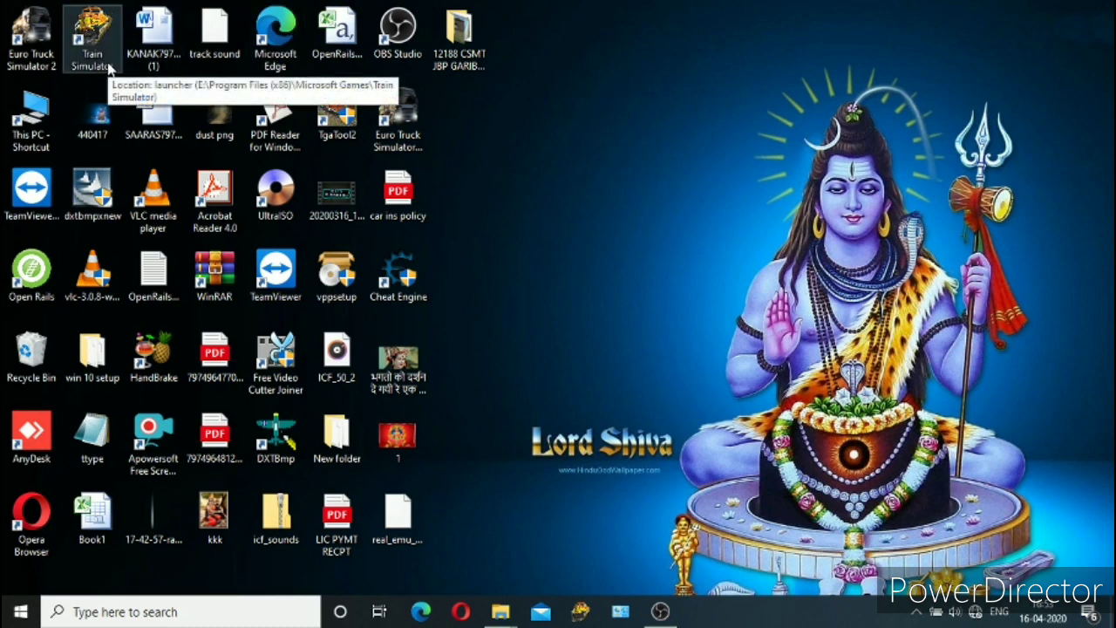
- Launch Train Simulator, continue past the first train database errors and decline to continue at the EDWAP4\ET_22916.eng error
double_click(92, 40)
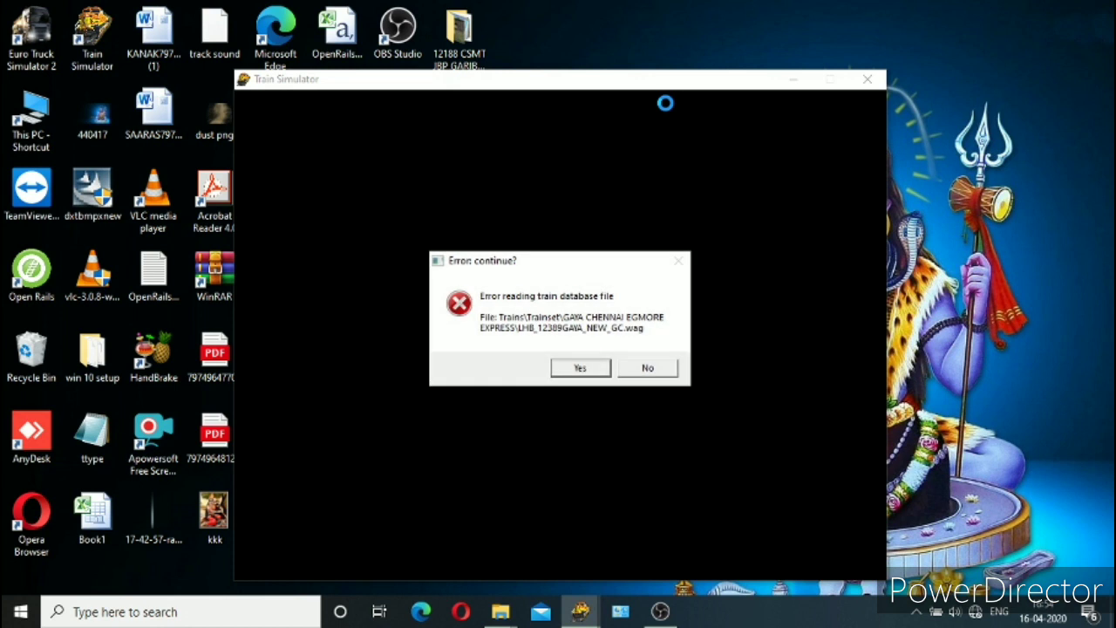
left_click(581, 367)
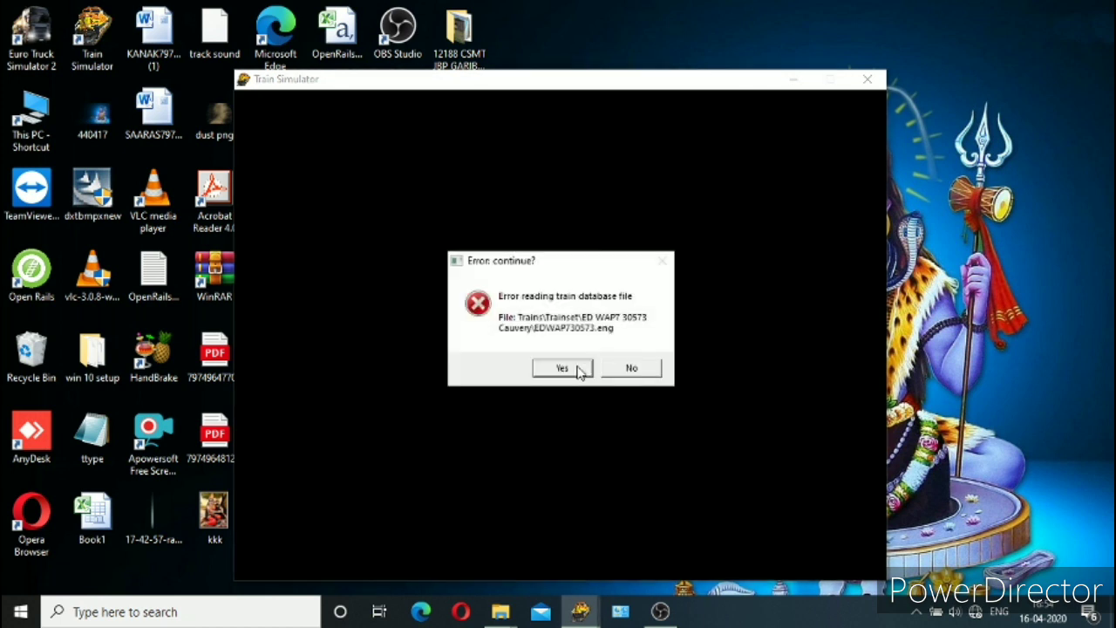
left_click(571, 367)
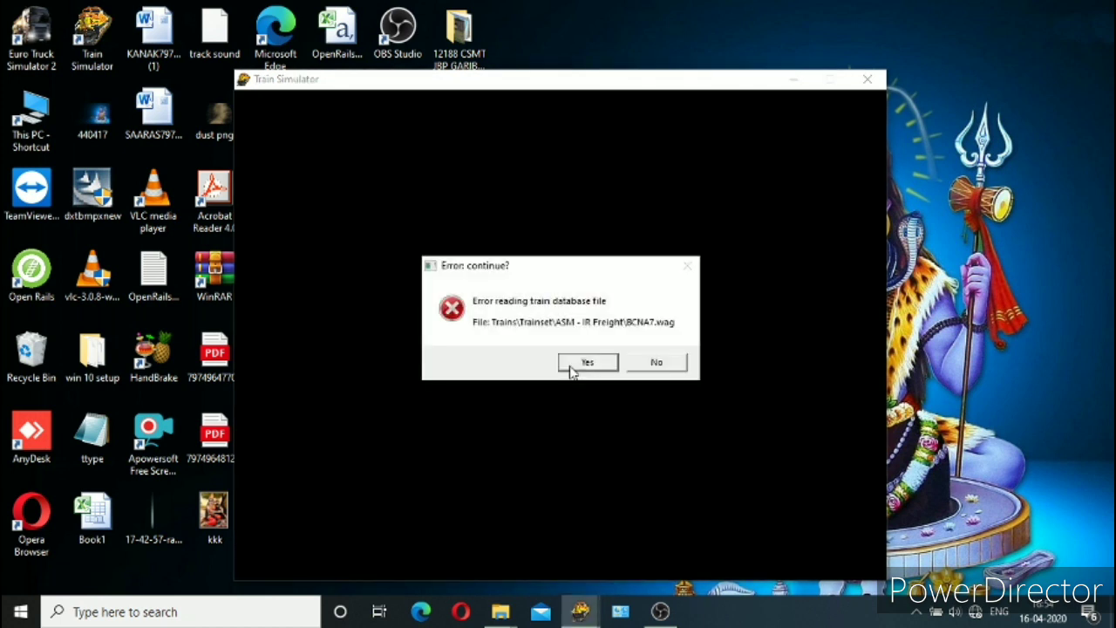
left_click(571, 367)
left_click(582, 363)
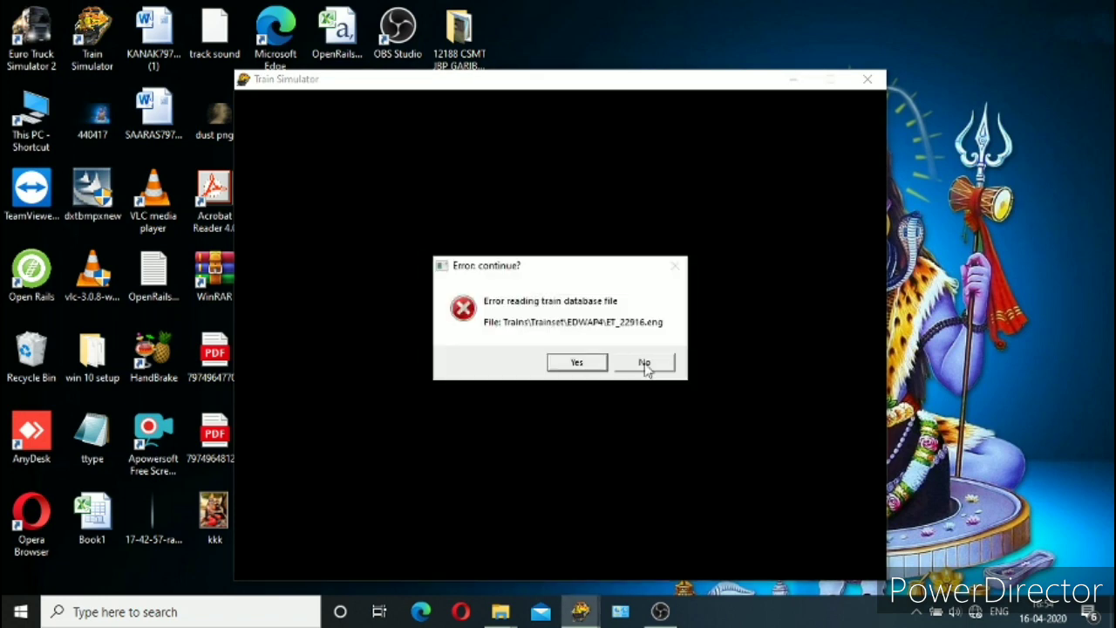
left_click(644, 363)
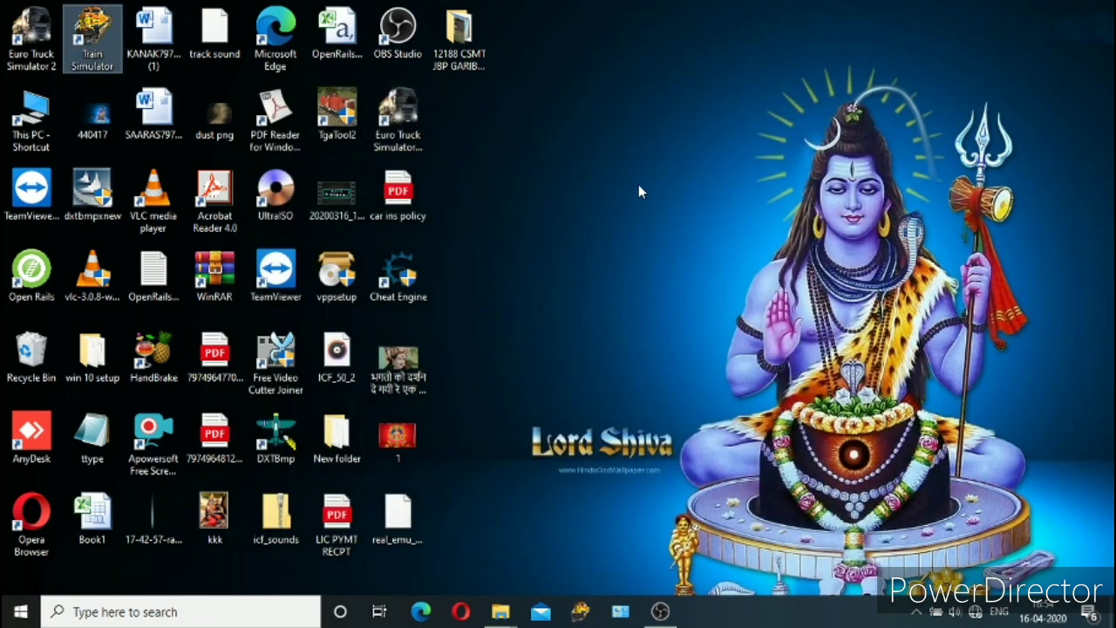
right_click(606, 87)
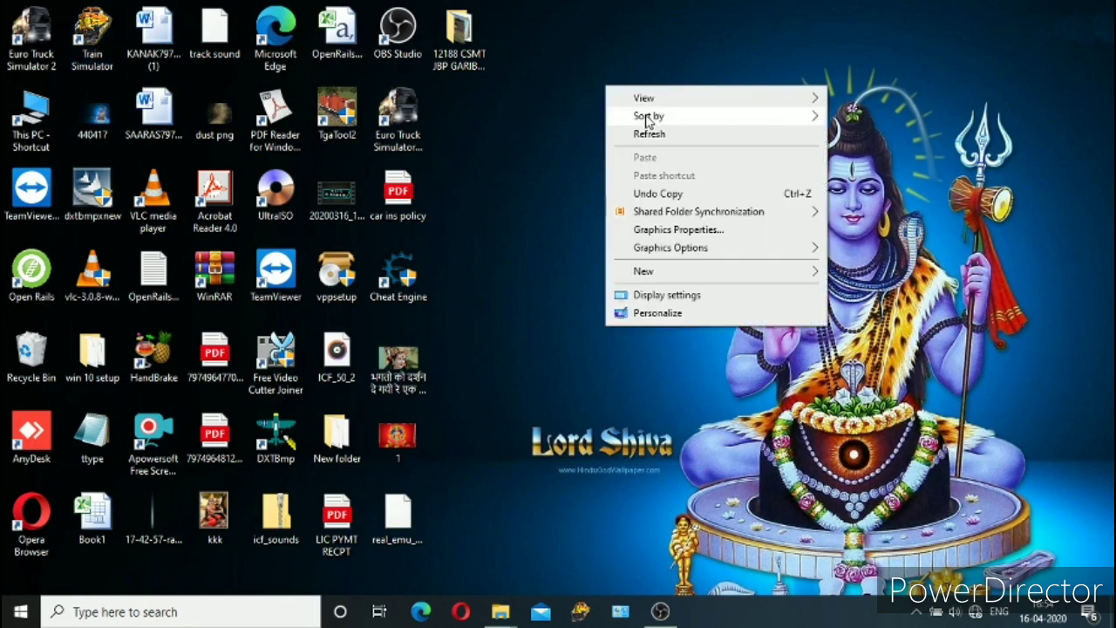
left_click(656, 133)
right_click(599, 100)
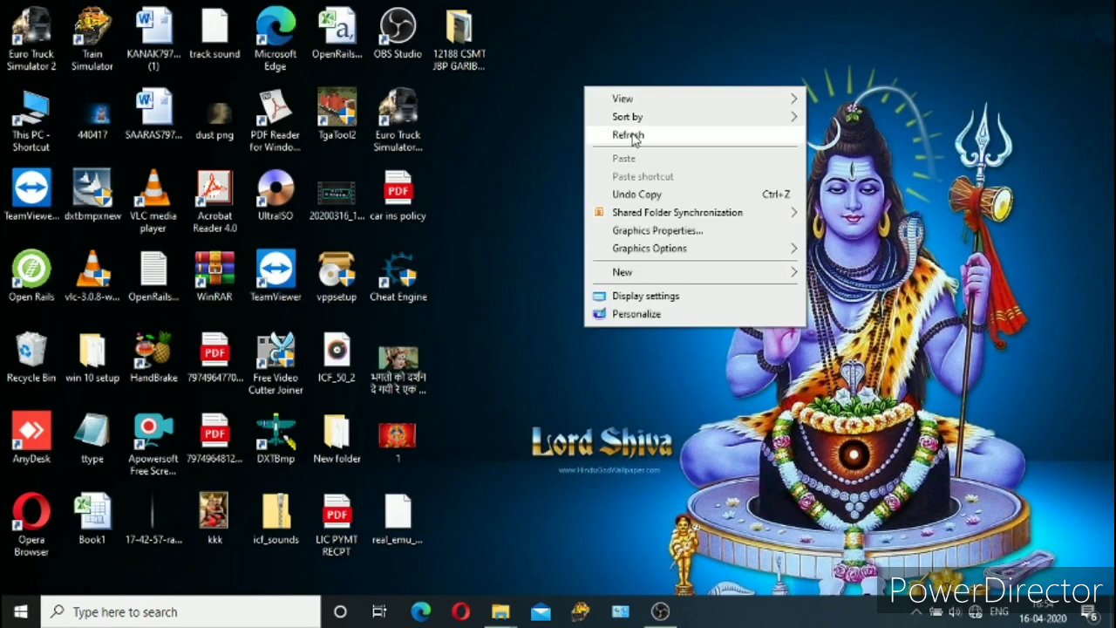
left_click(635, 139)
right_click(593, 94)
left_click(647, 138)
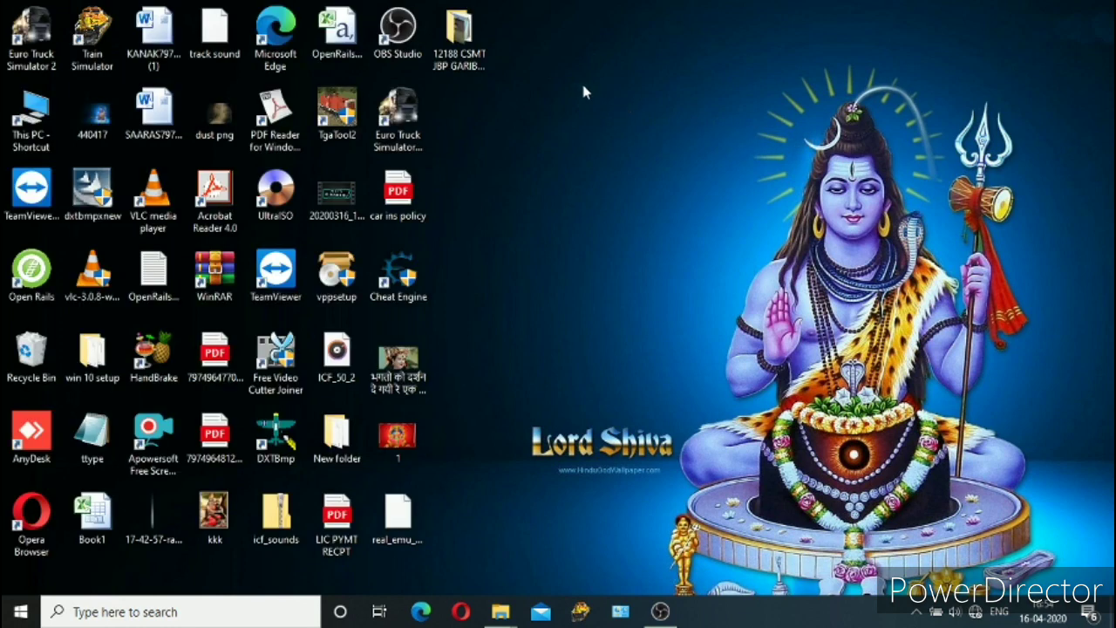
right_click(581, 83)
left_click(633, 136)
right_click(577, 83)
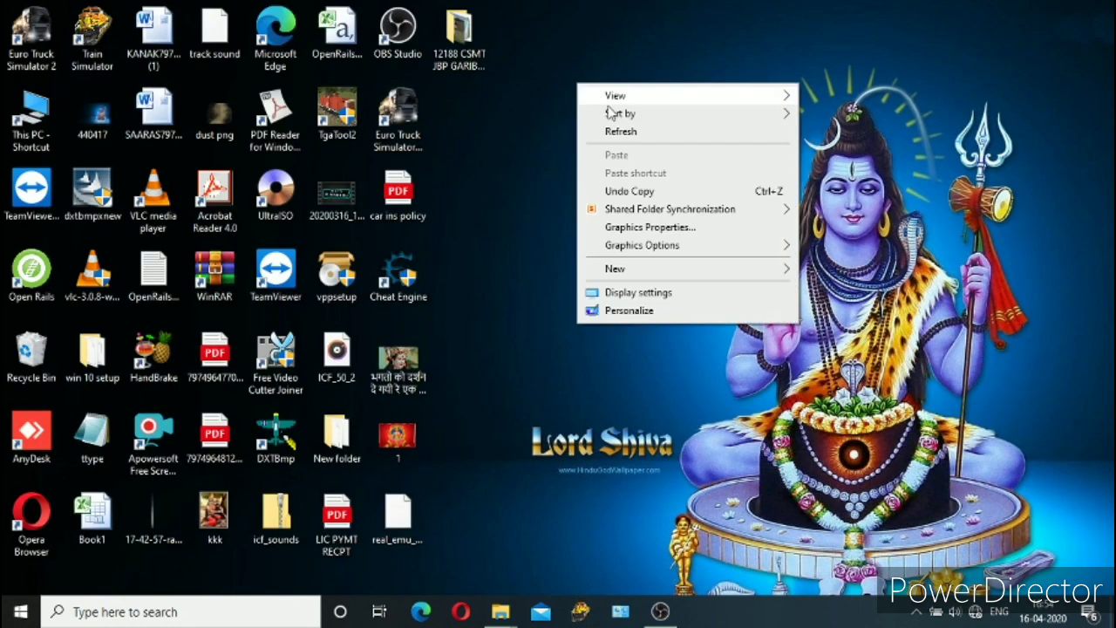
left_click(626, 133)
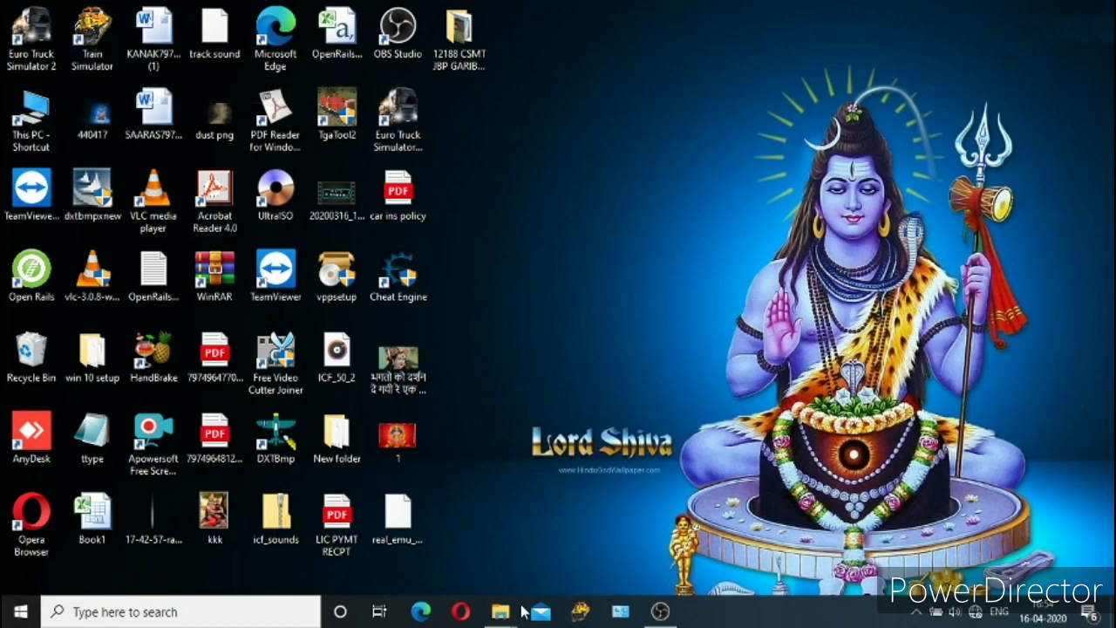
- Open the himansh game folder on the Data (E:) drive
double_click(36, 131)
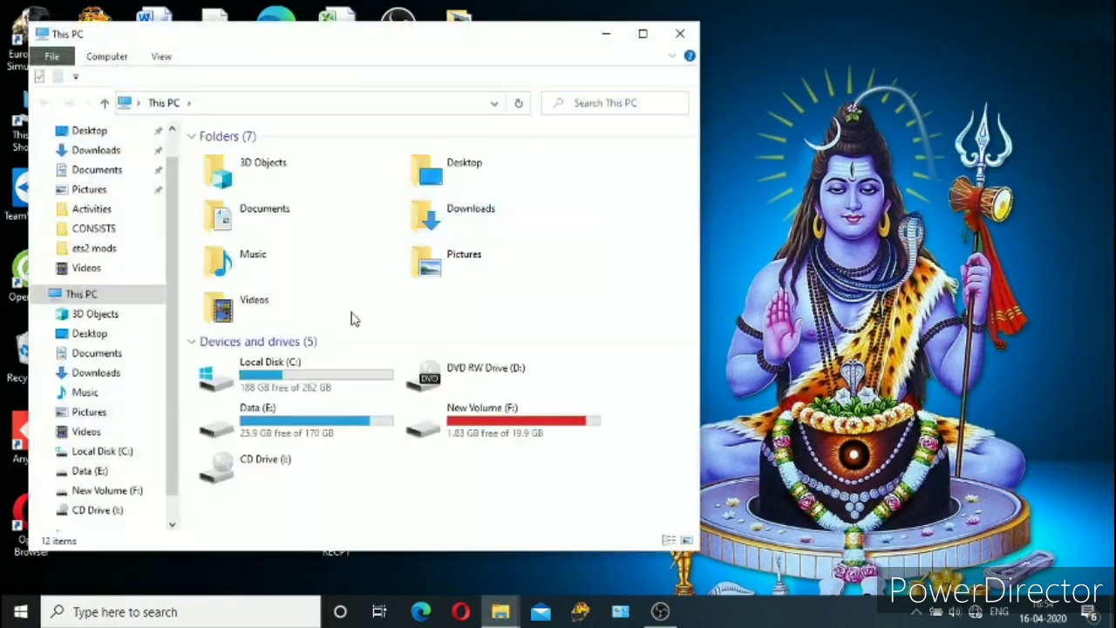
double_click(249, 410)
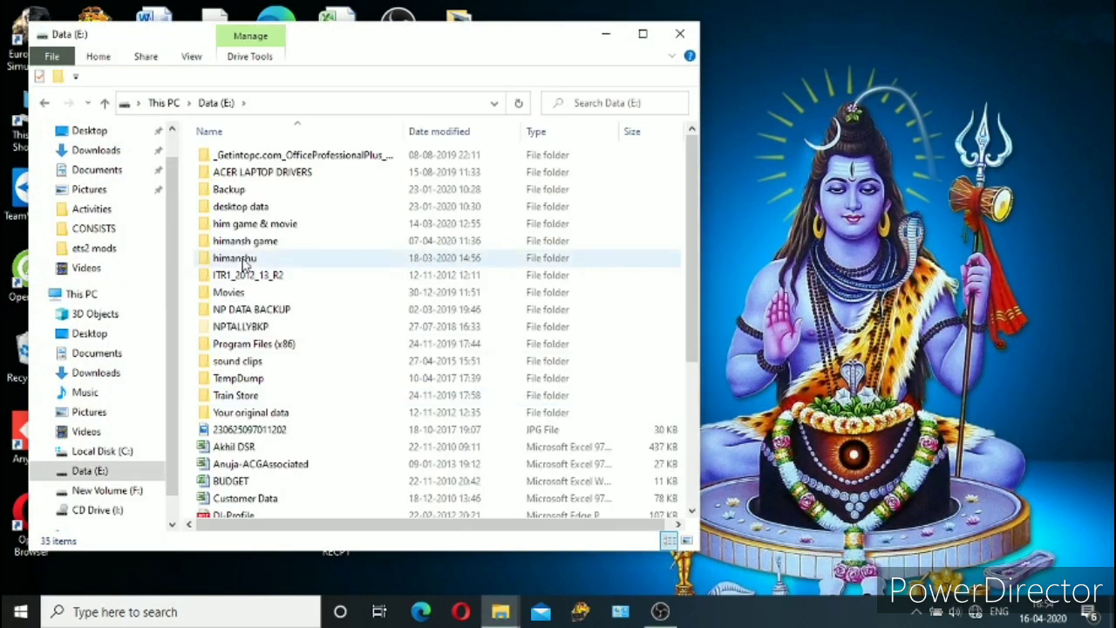
double_click(246, 225)
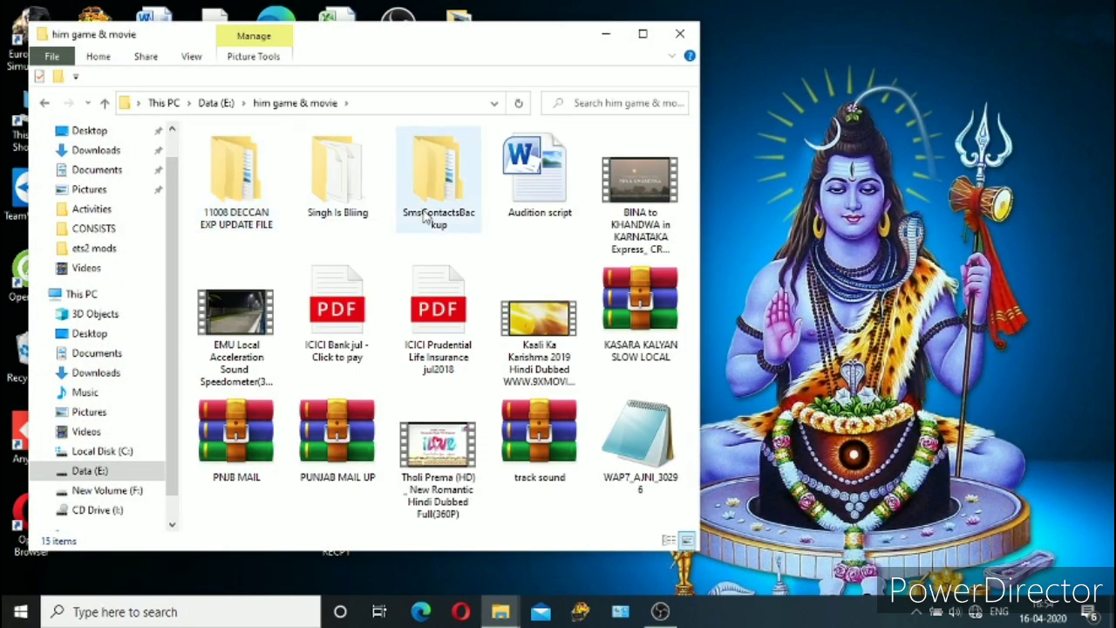
key("alt+Left")
double_click(362, 252)
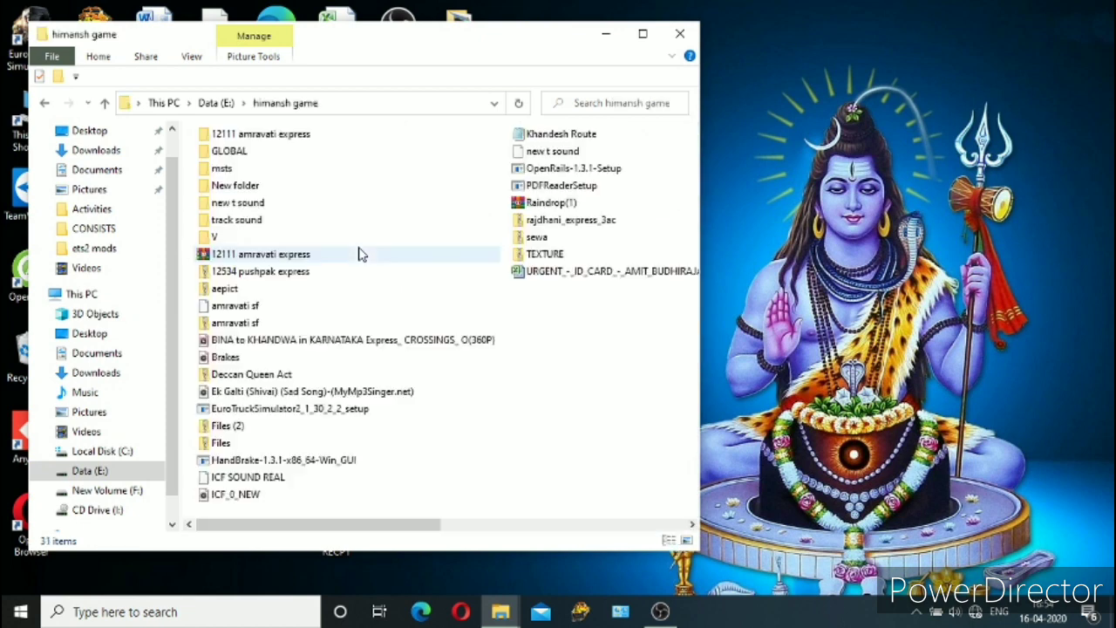
- Open the msts folder and its mumbai 2011 trf file backup subfolder
key("Down")
key("Return")
key("Down")
key("Down")
key("Down")
key("Down")
key("Down")
key("Down")
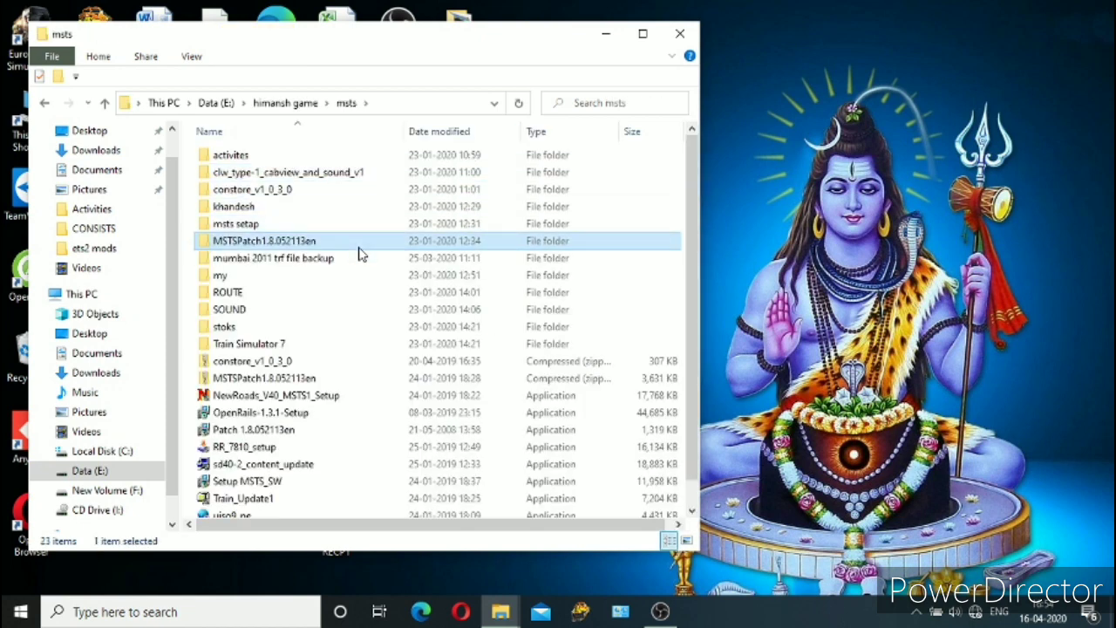
key("Return")
- Open the TSRE5 folder and the Route Editor folder inside it
key("Down")
key("Down")
key("Down")
key("Down")
key("Down")
key("Down")
key("Down")
key("Down")
key("Down")
key("Down")
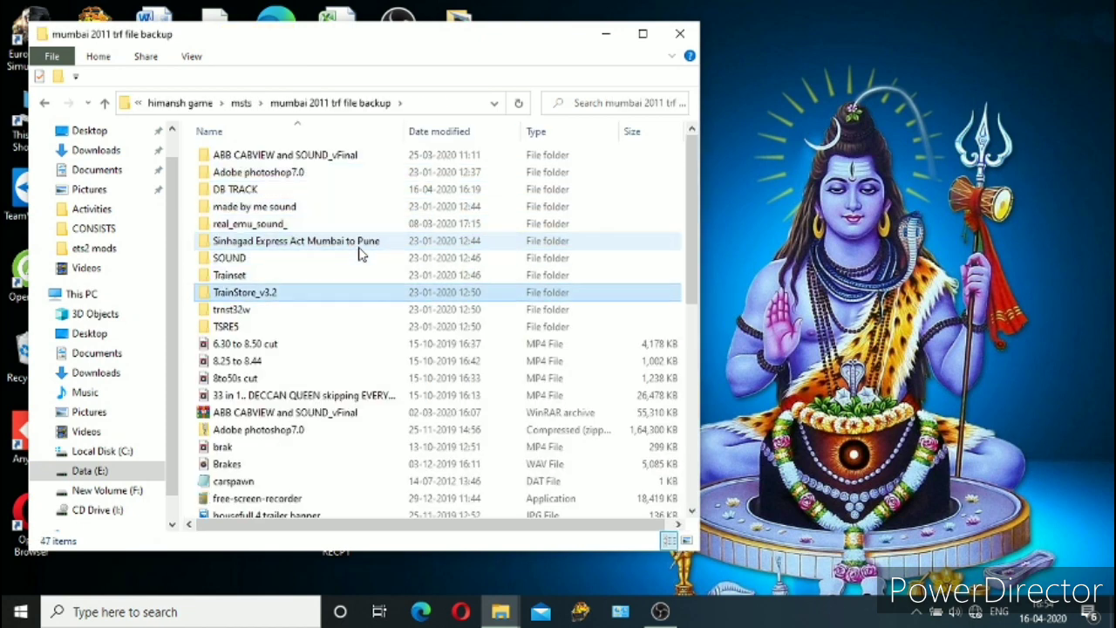
key("Return")
key("Down")
key("Up")
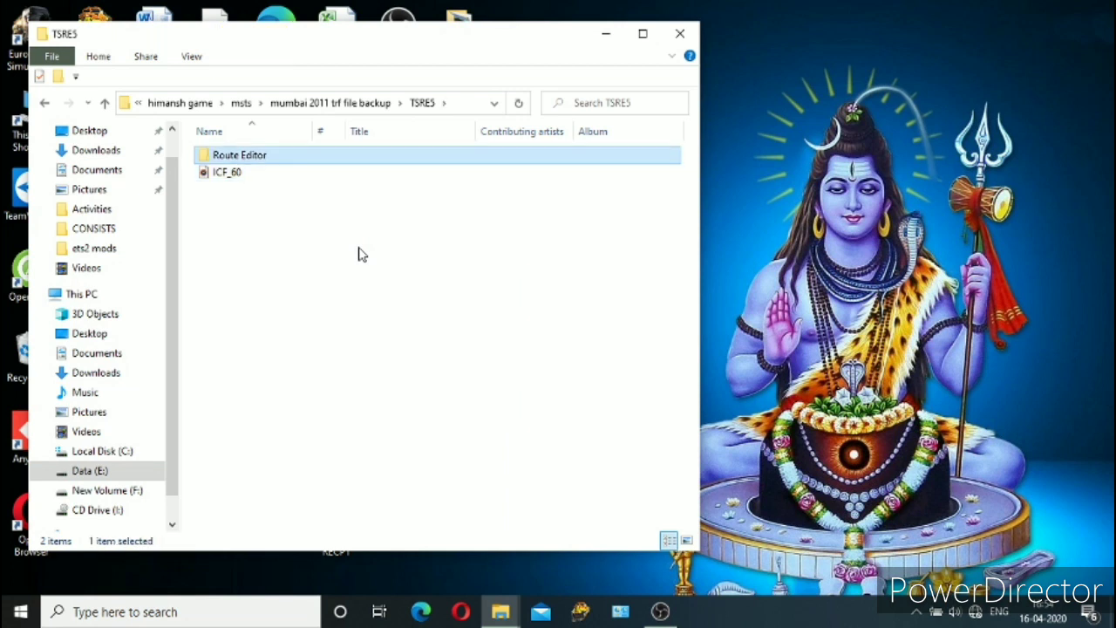
key("Return")
- Run the ConsistEditor batch file and load the e:/program files (x86)/microsoft games/train simulator folder in TSRE5
key("Down")
key("Down")
key("Down")
key("Down")
key("Down")
key("Down")
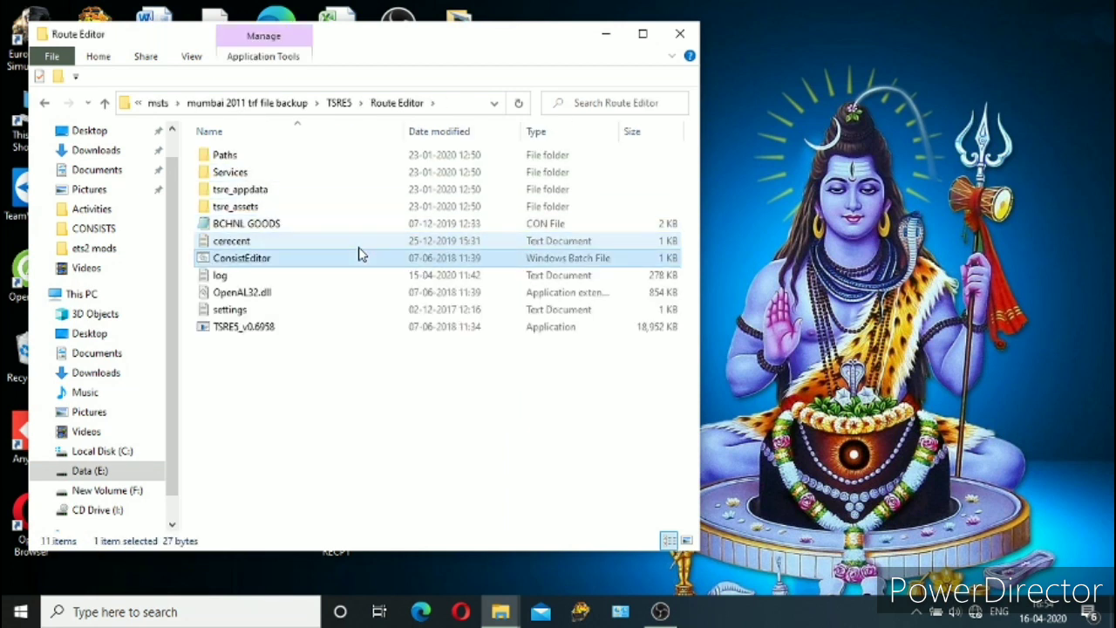
key("Return")
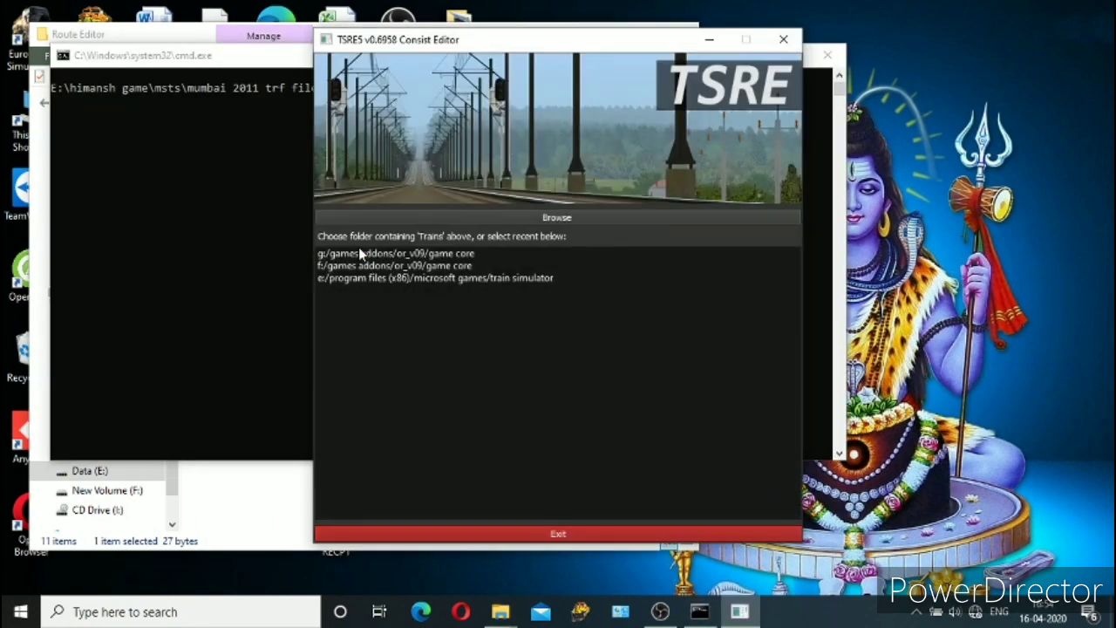
left_click(375, 277)
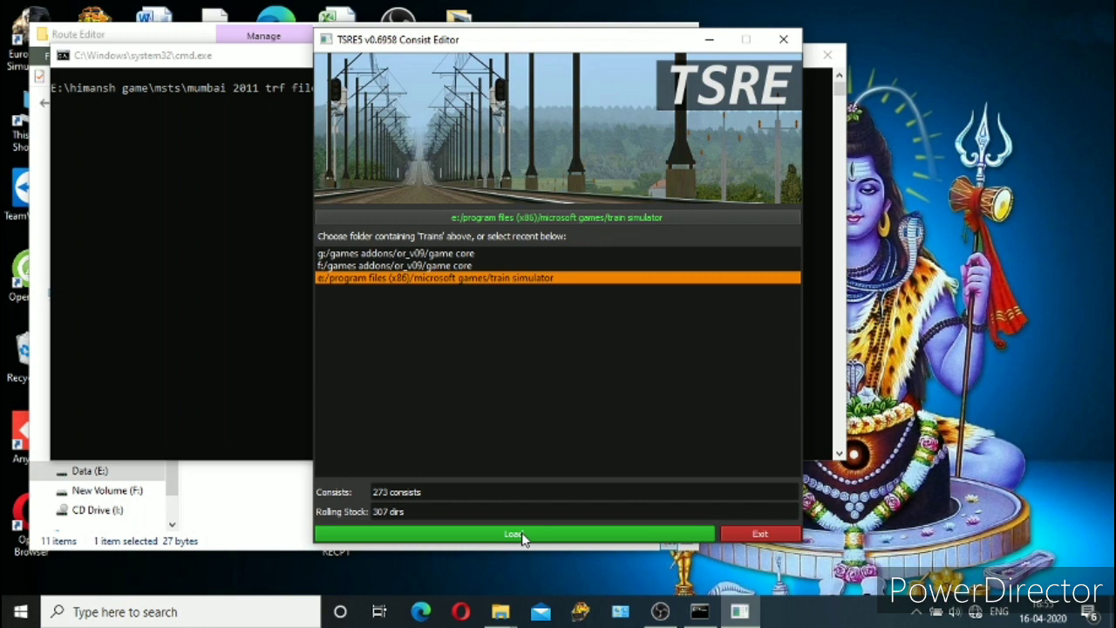
left_click(522, 536)
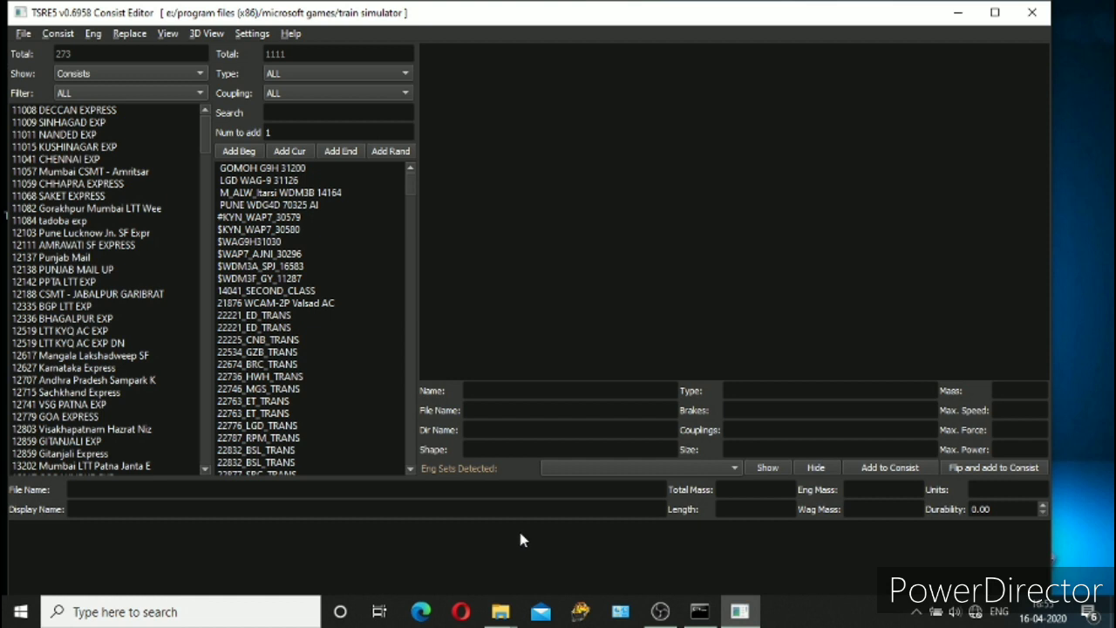
- Keep Consists as the displayed type, filter the list to Broken and look through the broken consists
left_click(138, 72)
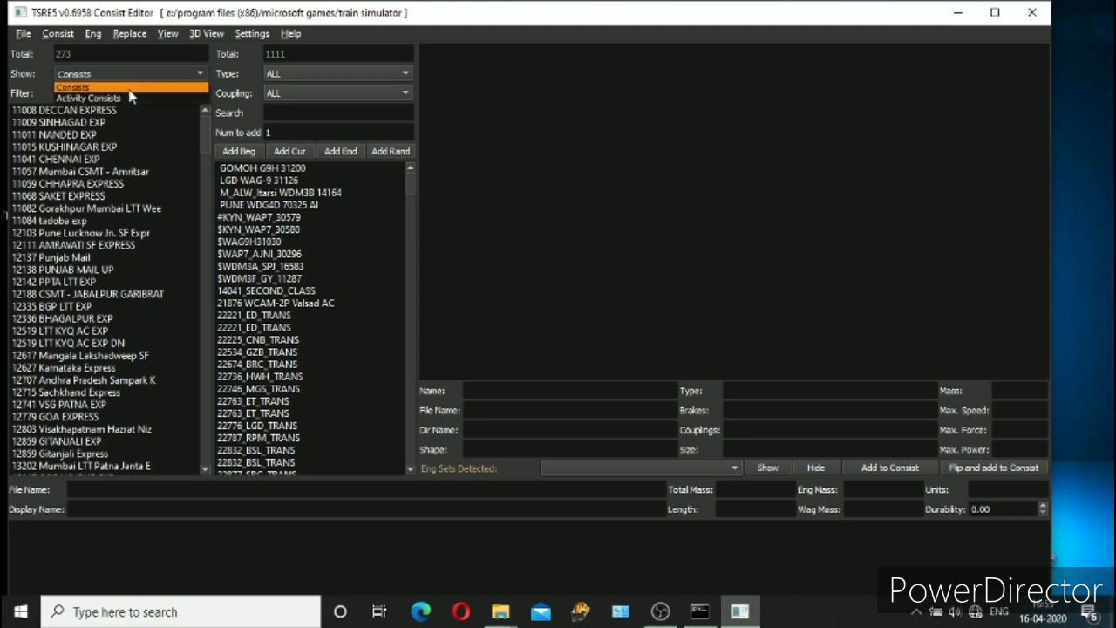
left_click(107, 80)
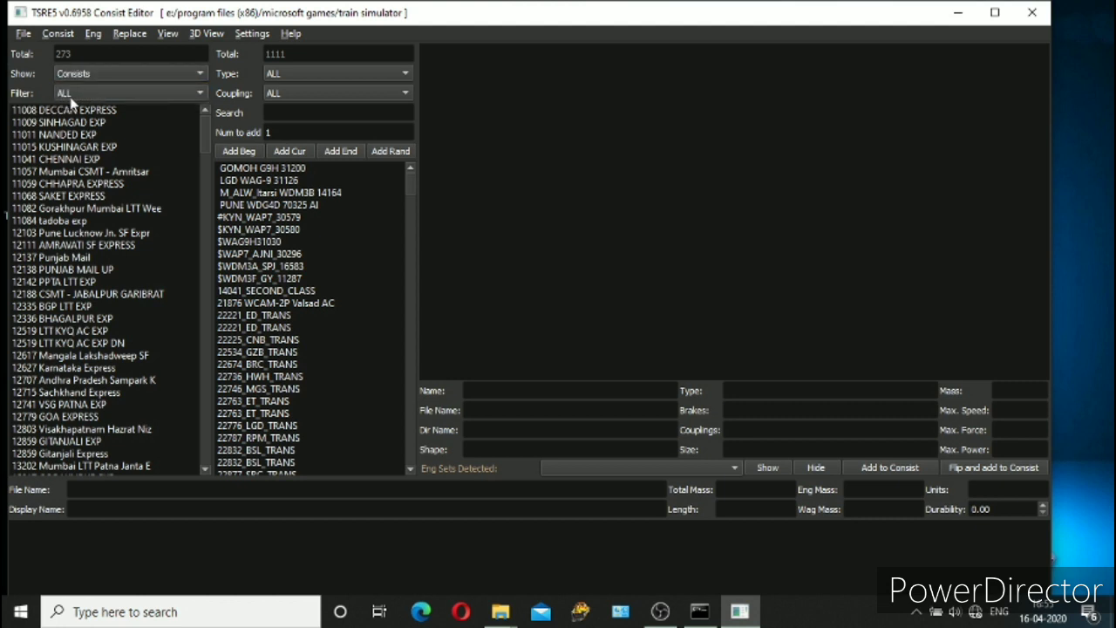
left_click(98, 93)
left_click(95, 120)
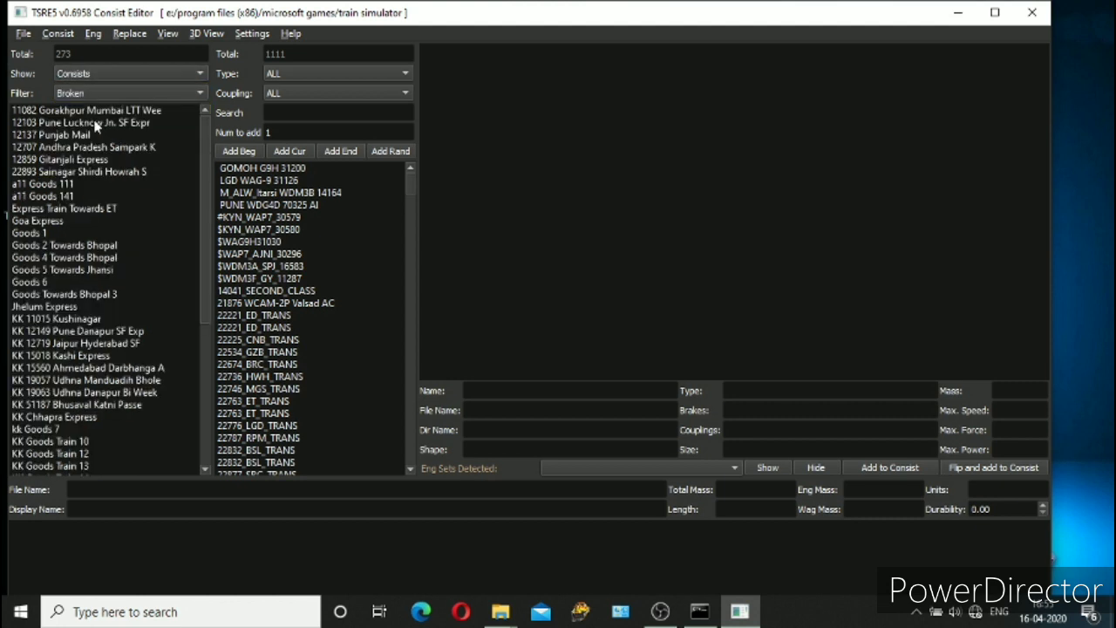
scroll(153, 261, "down", 7)
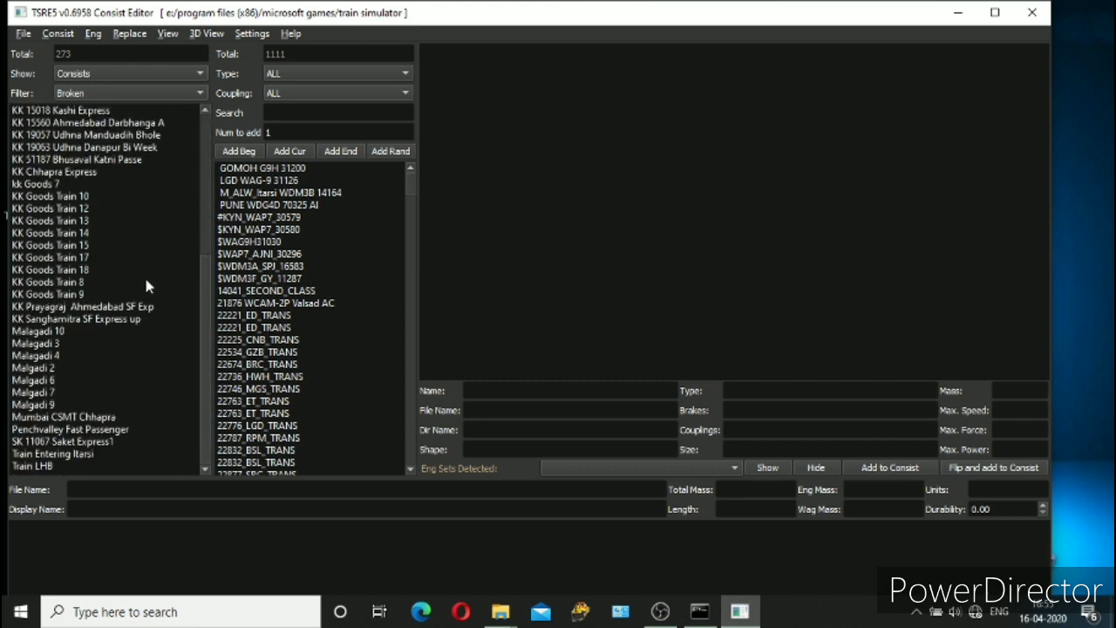
scroll(145, 316, "up", 7)
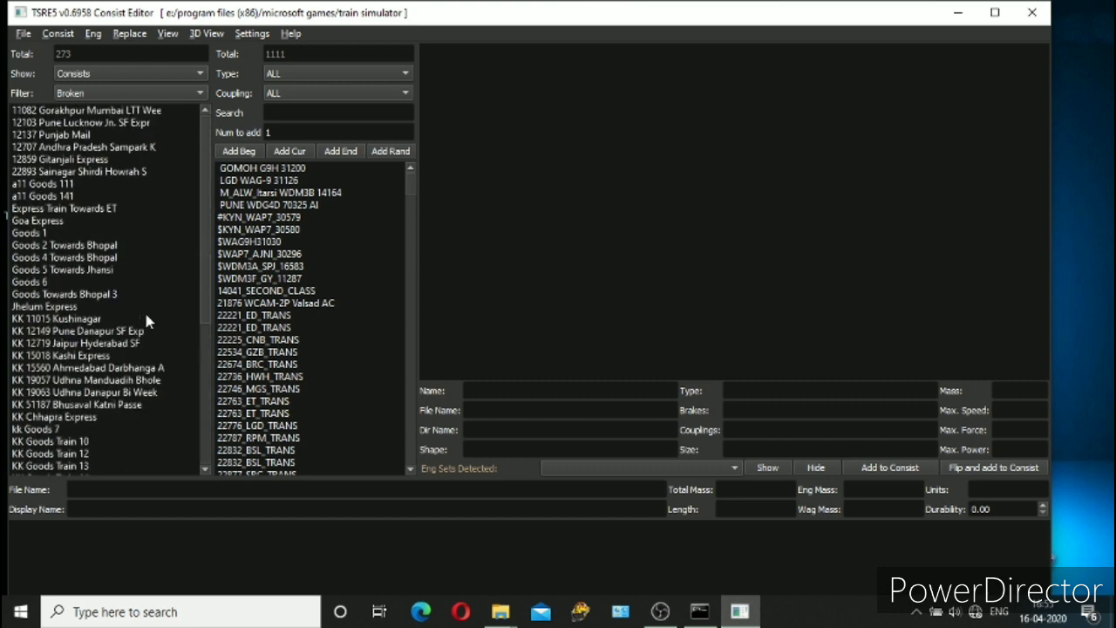
- Select the first broken consist, keep the filter on Broken and look through the whole list of broken consists
left_click(84, 111)
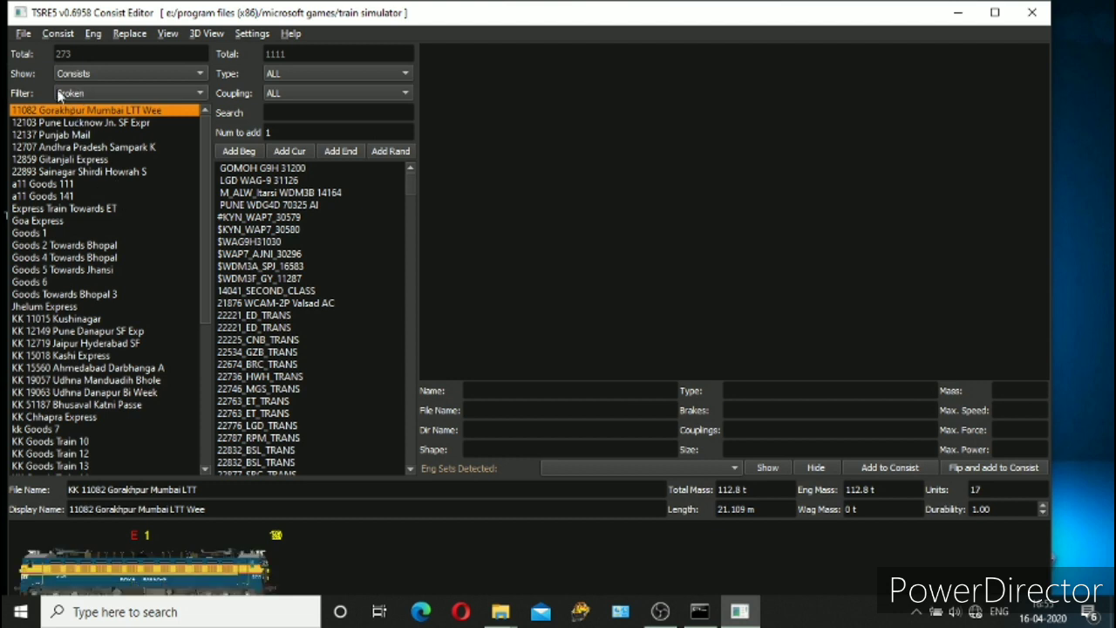
left_click(85, 97)
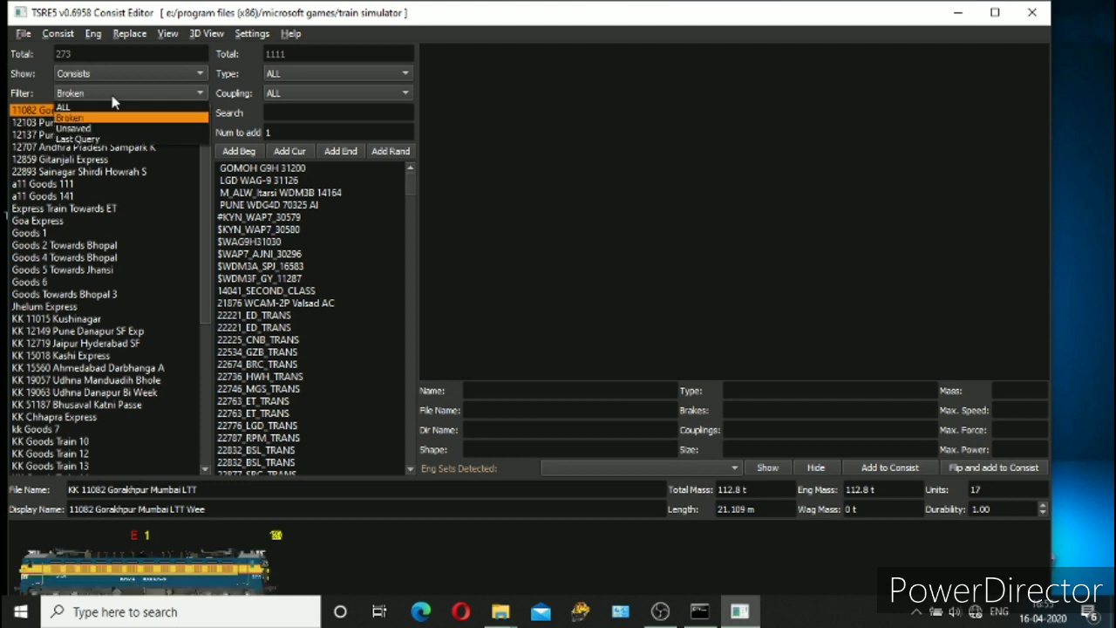
left_click(78, 118)
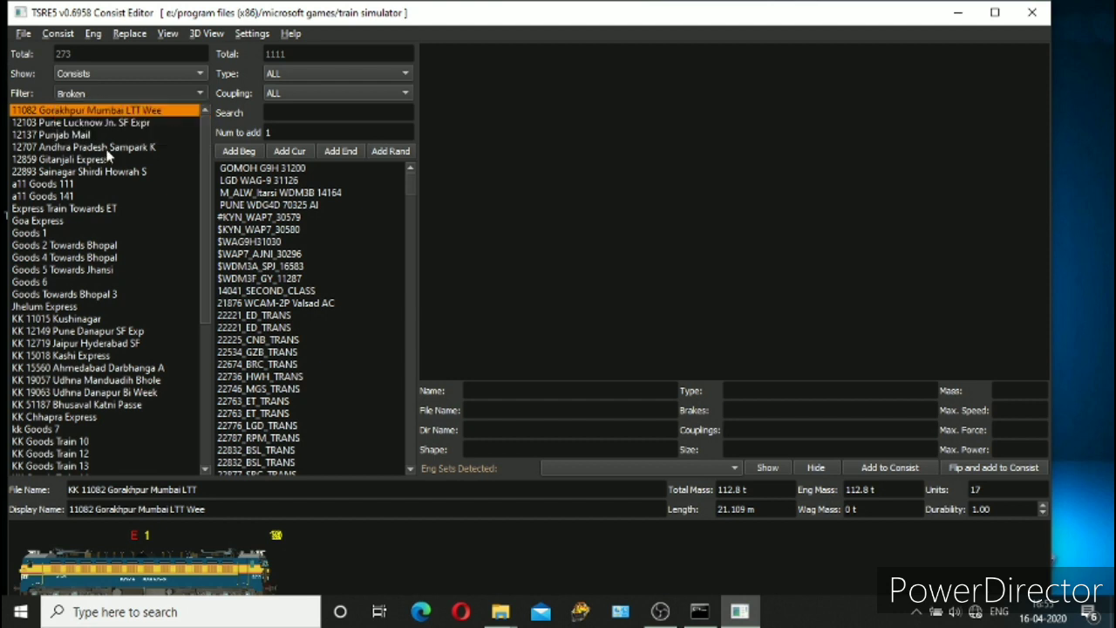
scroll(137, 314, "down", 7)
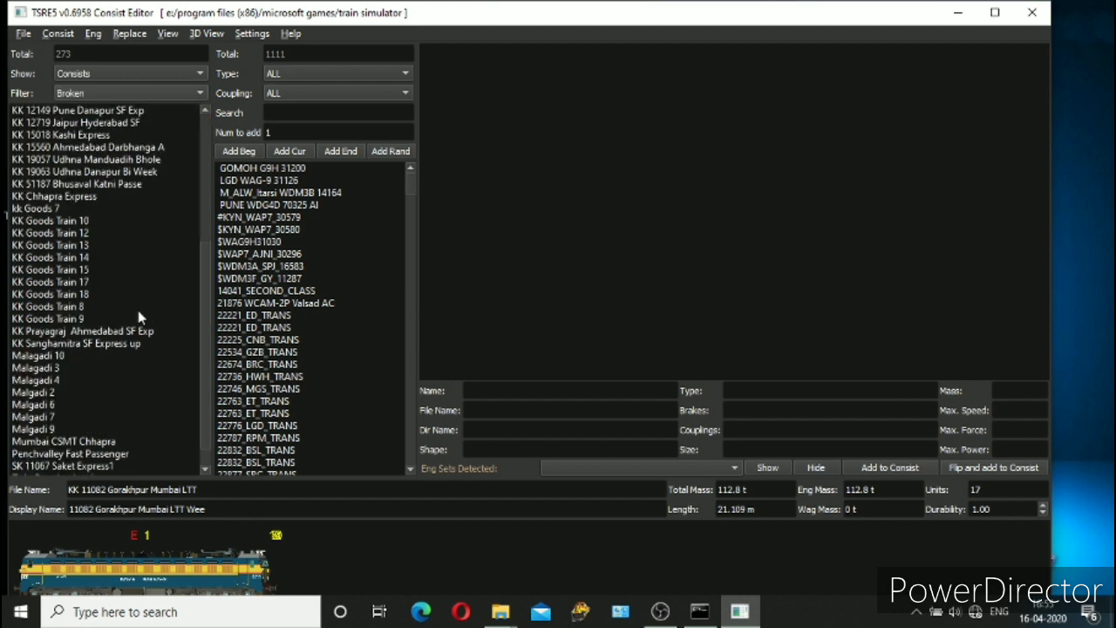
scroll(138, 316, "up", 7)
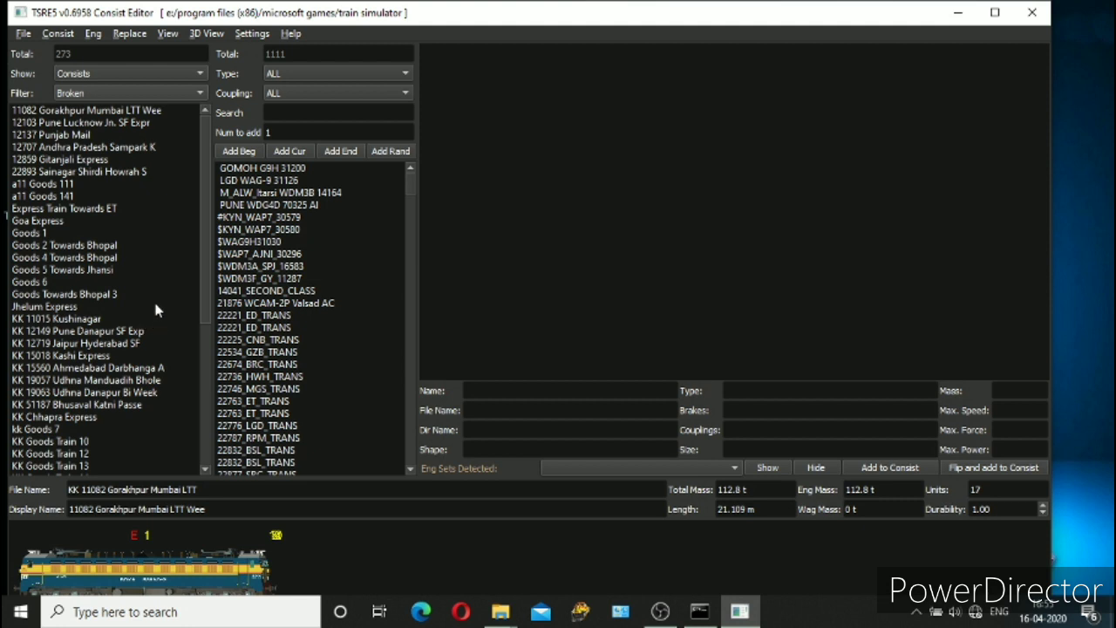
- Delete the broken consists 11082 Gorakhpur Mumbai LTT Wee and 12103 Pune Lucknow Jn. SF Expr from disk
left_click(74, 110)
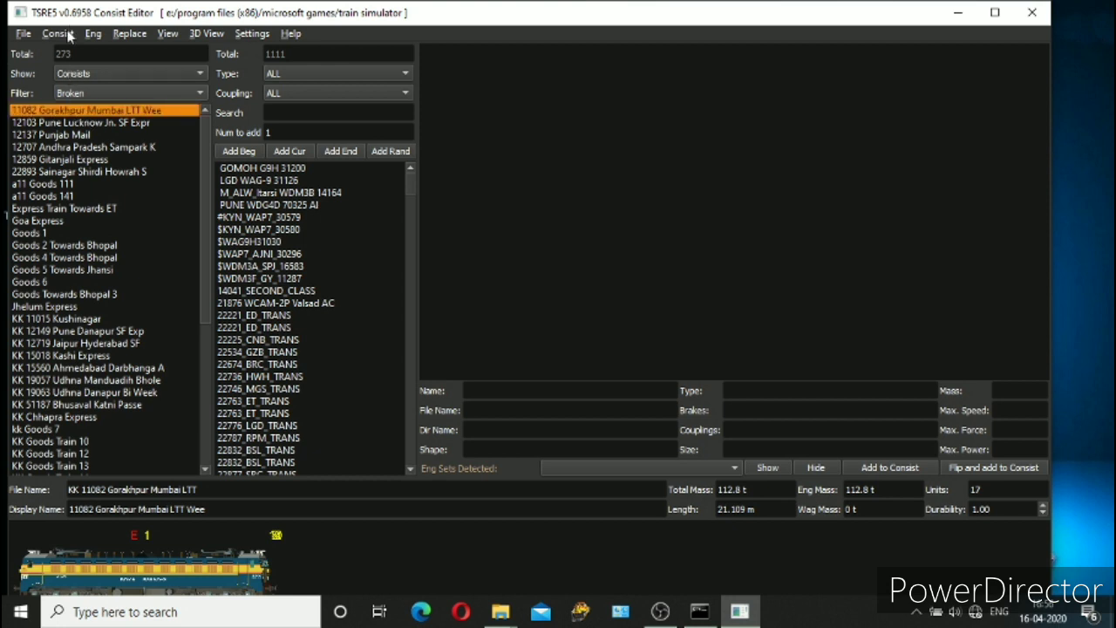
left_click(68, 33)
left_click(86, 90)
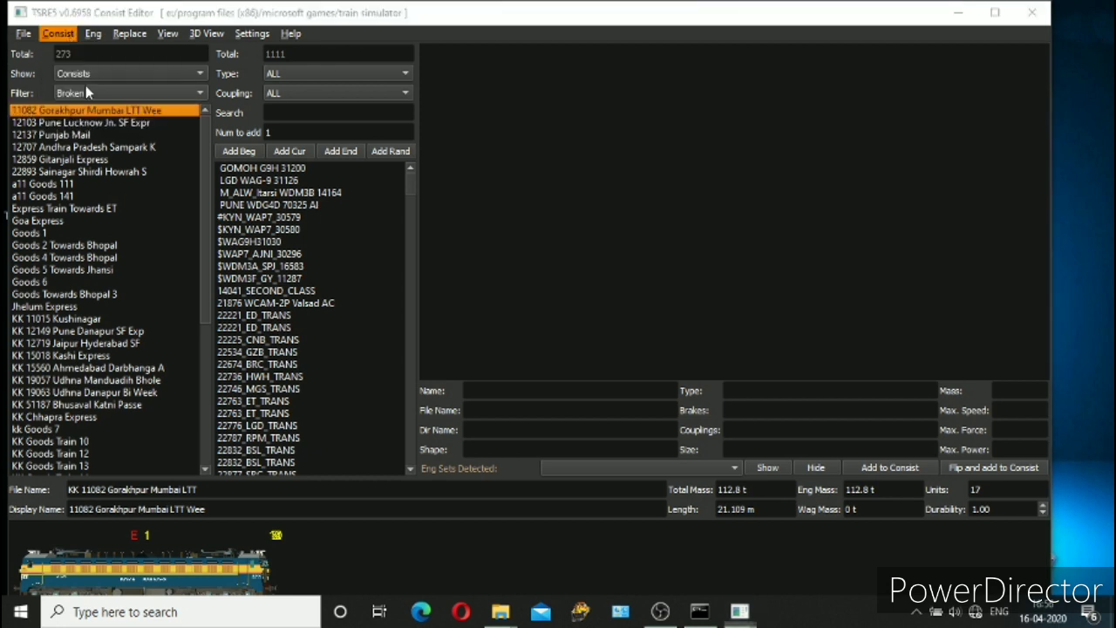
key("Return")
left_click(50, 35)
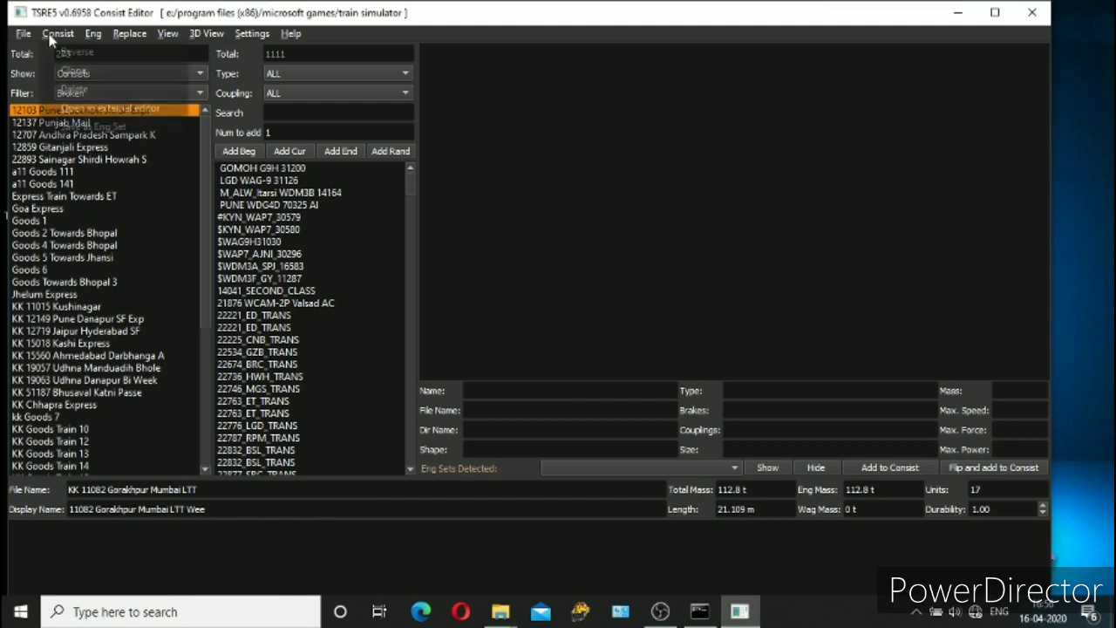
left_click(98, 89)
key("Return")
- Delete the broken consists 12137 Punjab Mail and 12707 Andhra Pradesh Sampark K from disk
left_click(64, 35)
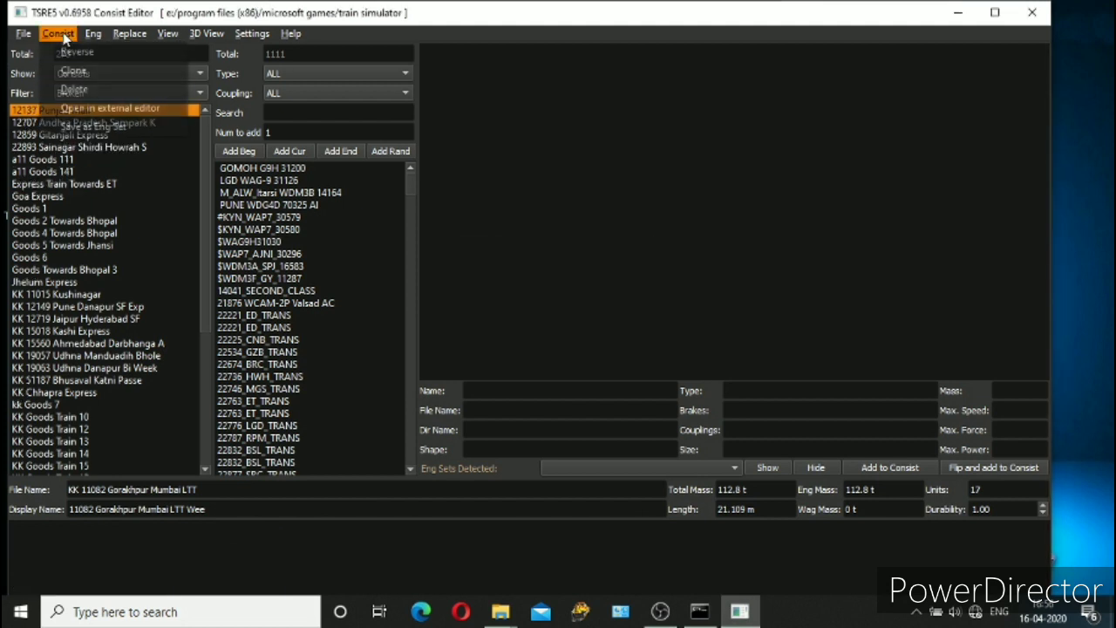
left_click(86, 89)
key("Return")
left_click(61, 35)
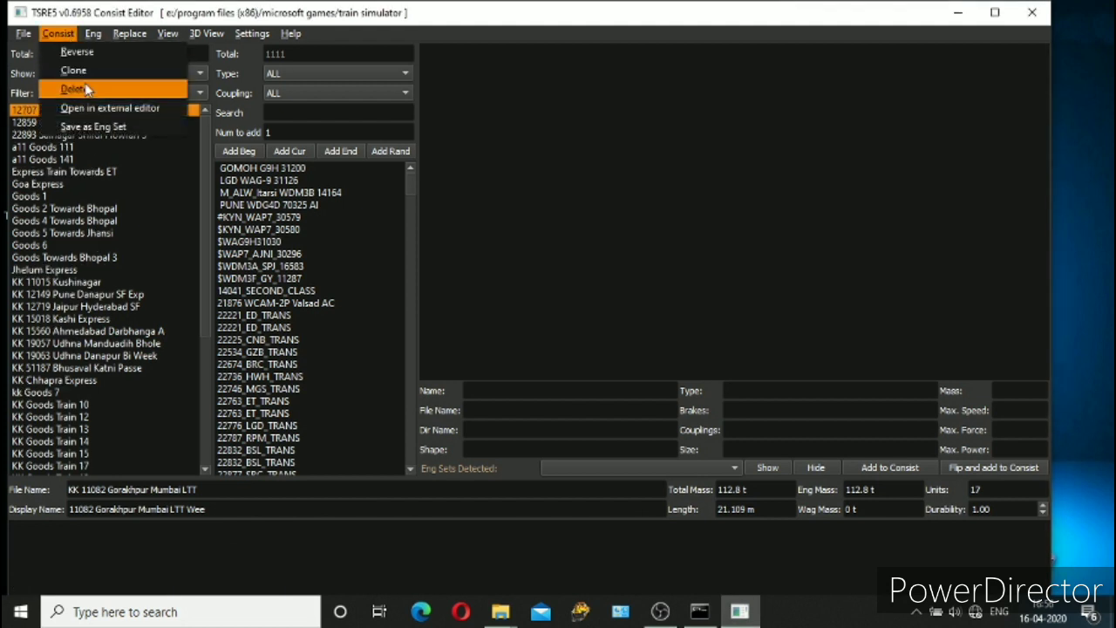
left_click(86, 89)
key("Return")
- Delete the broken consists 12859 Gitanjali Express and 22893 Sainagar Shirdi Howrah S from disk
left_click(57, 33)
left_click(90, 87)
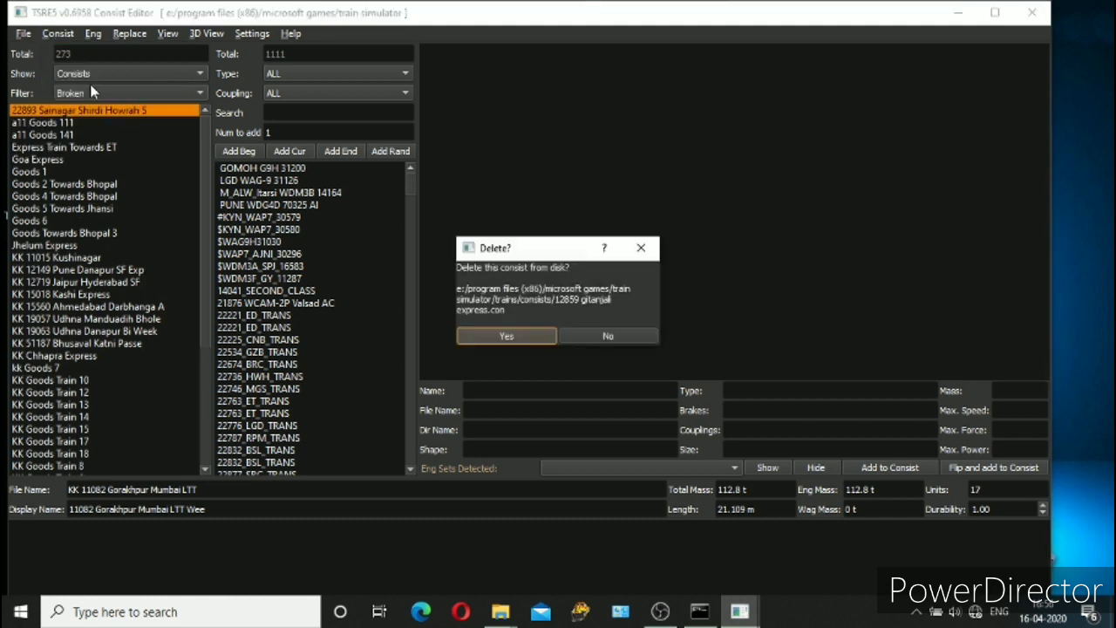
key("Return")
left_click(58, 33)
left_click(83, 88)
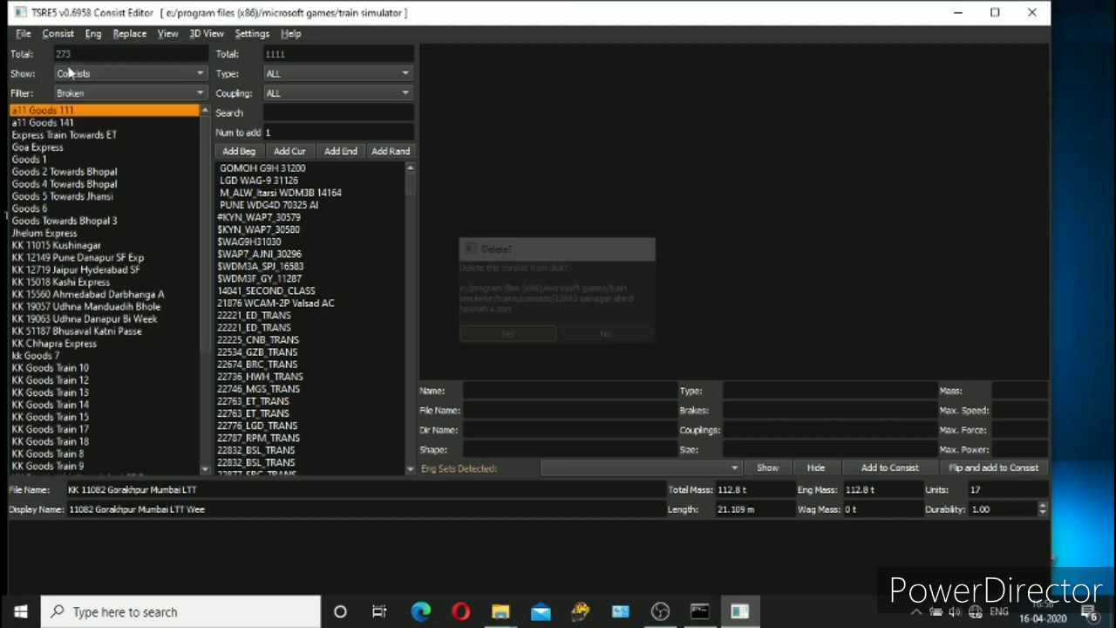
key("Return")
- Delete the broken consists a11 Goods 111 and a11 Goods 141 from disk
left_click(58, 33)
left_click(57, 33)
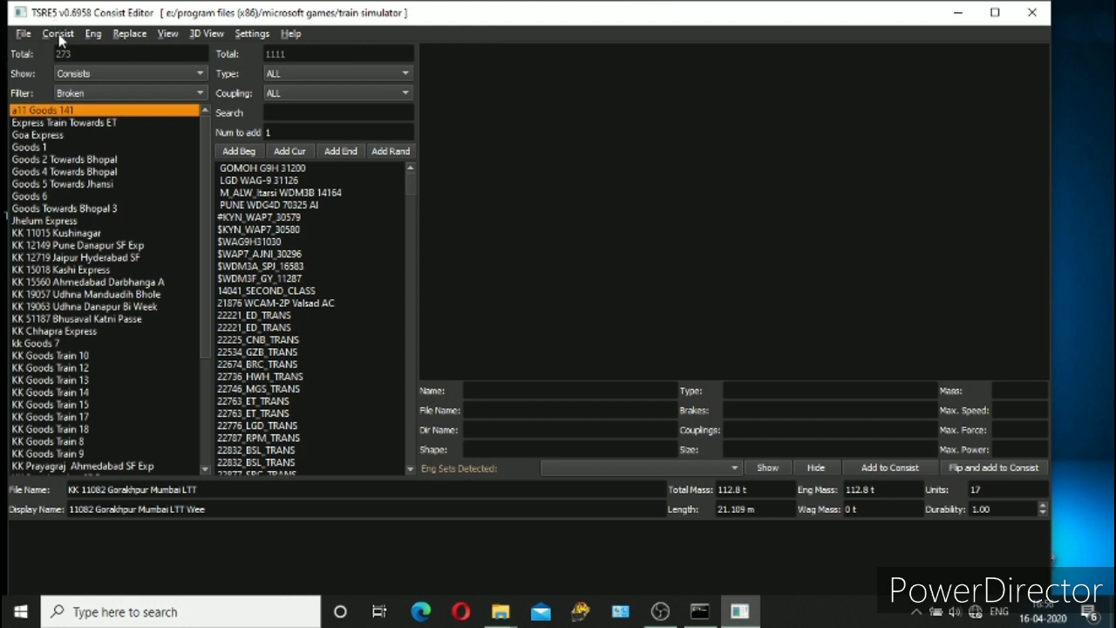
left_click(57, 34)
left_click(84, 88)
key("Return")
- Delete the broken consists Express Train Towards ET and Goa Express from disk
left_click(57, 33)
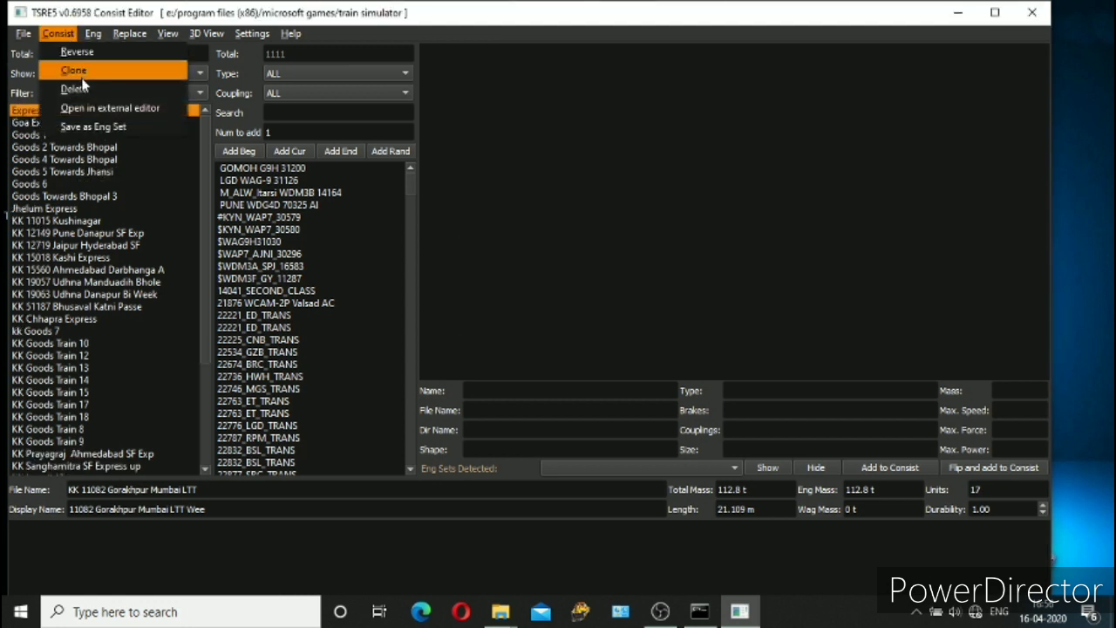
left_click(84, 88)
key("Return")
left_click(58, 33)
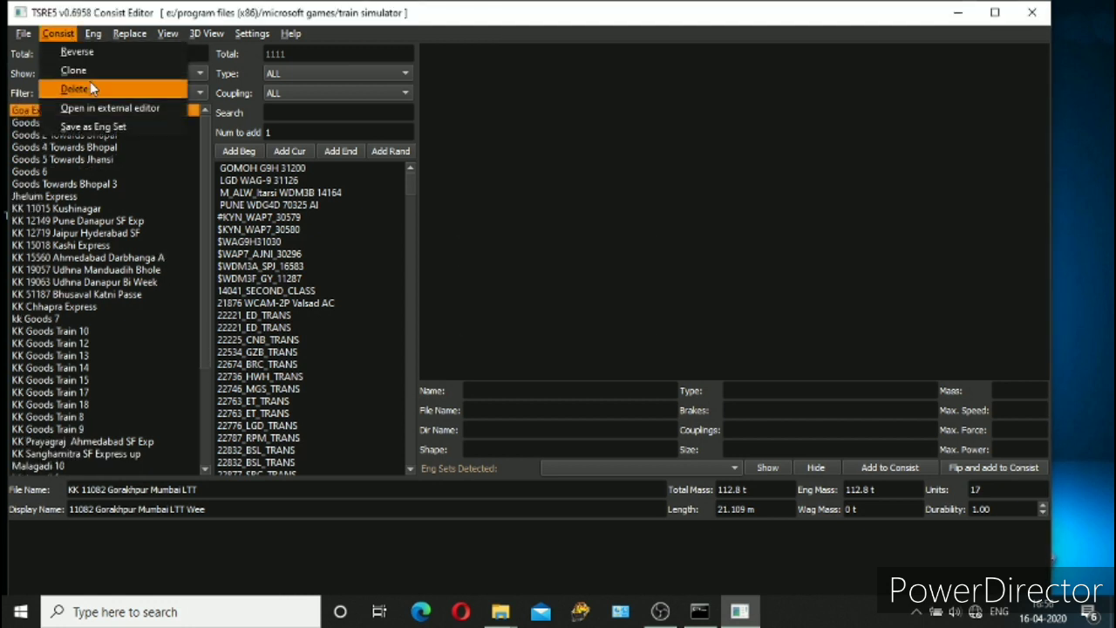
left_click(91, 88)
key("Return")
- Delete the broken consists Goods 1, Goods 2 Towards Bhopal, Goods 4 Towards Bhopal and Goods 5 Towards Jhansi from disk
left_click(60, 34)
left_click(84, 89)
key("Return")
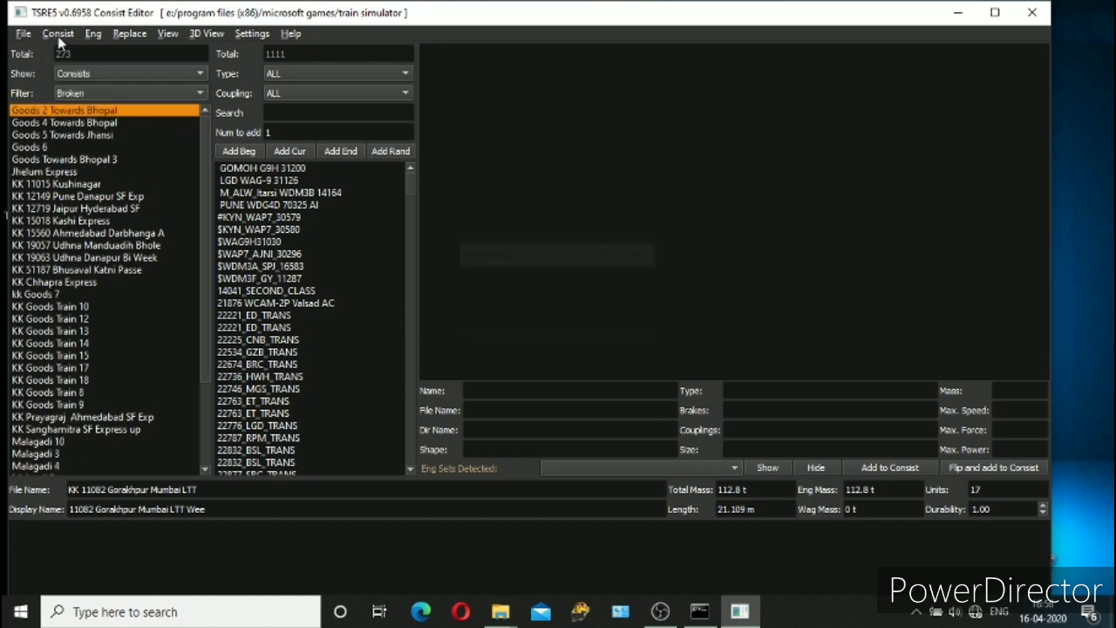
left_click(58, 33)
left_click(84, 90)
key("Return")
left_click(58, 33)
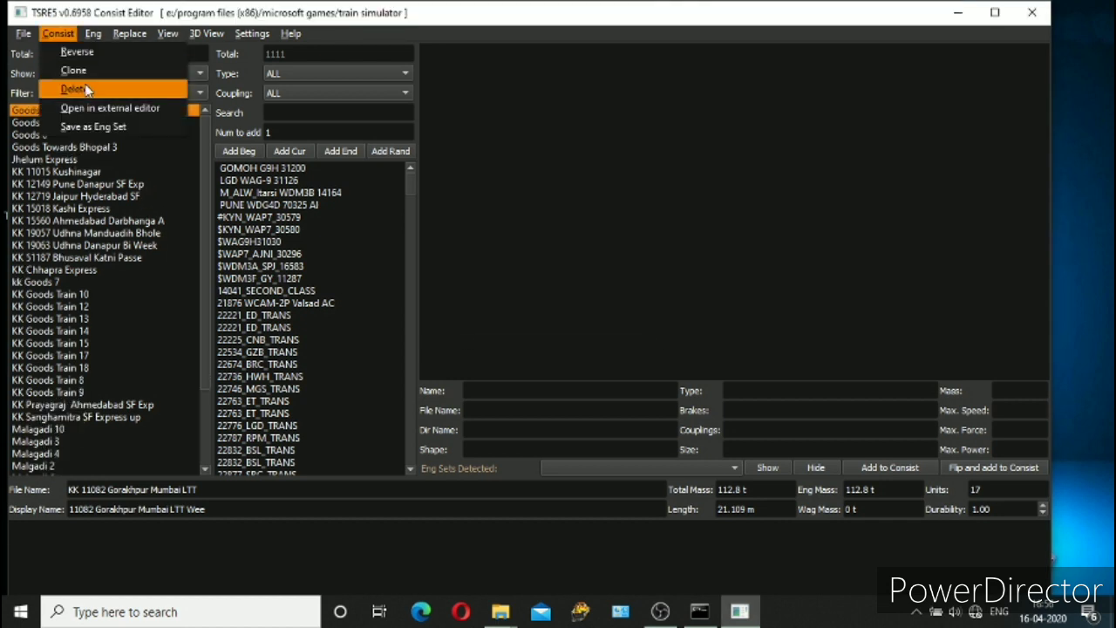
left_click(84, 90)
key("Return")
left_click(54, 34)
left_click(84, 89)
key("Return")
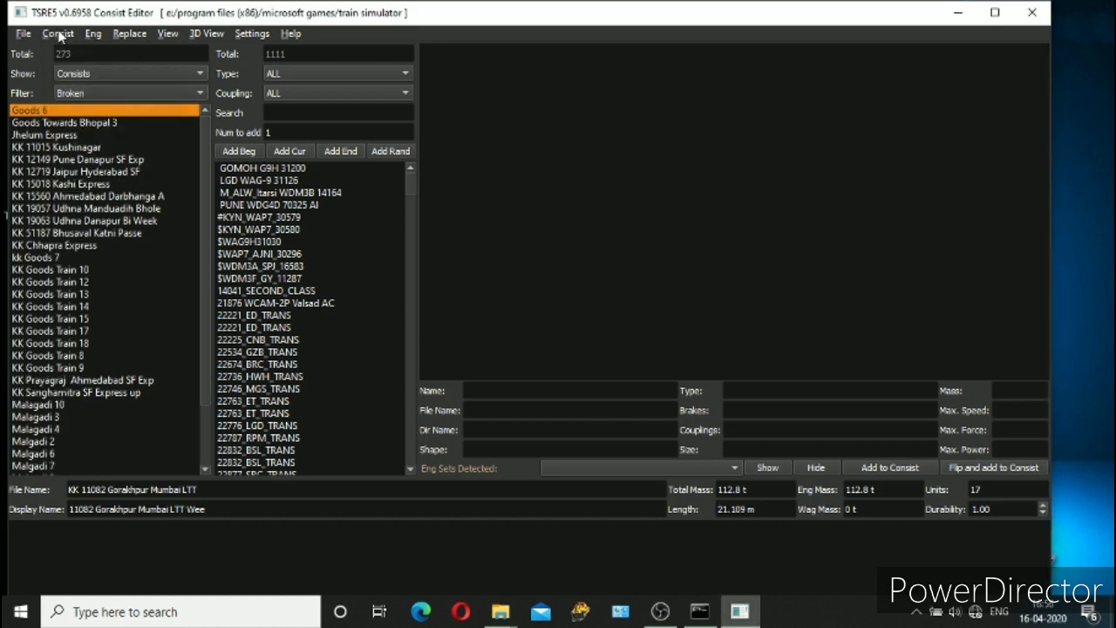
- Delete the broken consists Goods 6 and Goods Towards Bhopal 3 from disk
left_click(58, 33)
left_click(84, 90)
key("Return")
left_click(59, 34)
left_click(84, 90)
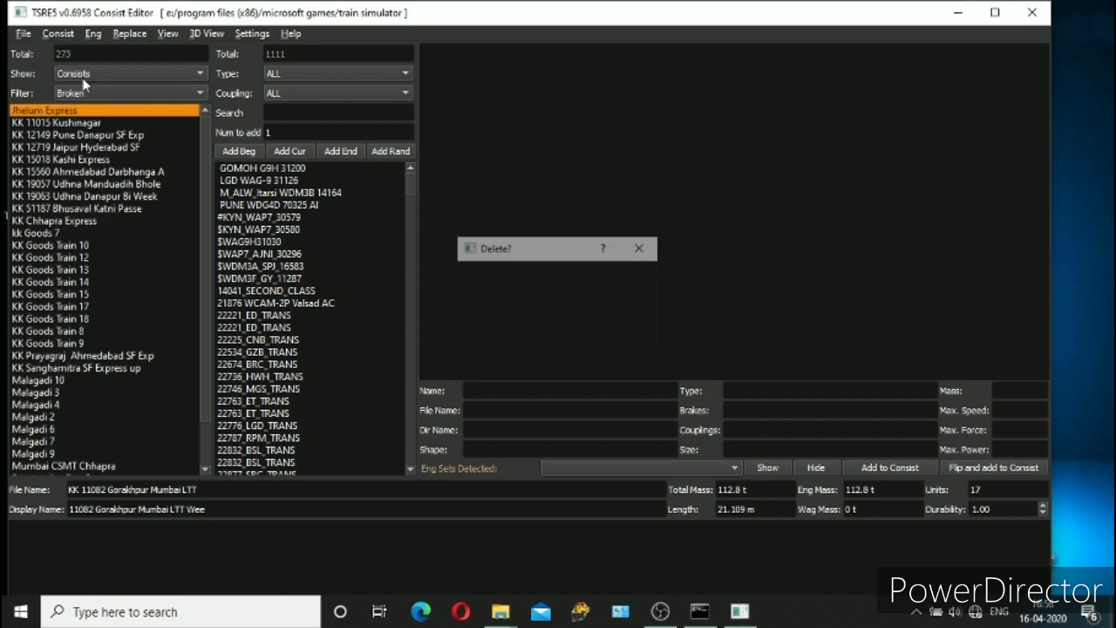
key("Return")
- Delete the broken consists Jhelum Express and KK 11015 Kushinagar from disk
left_click(58, 33)
left_click(92, 88)
key("Return")
left_click(58, 34)
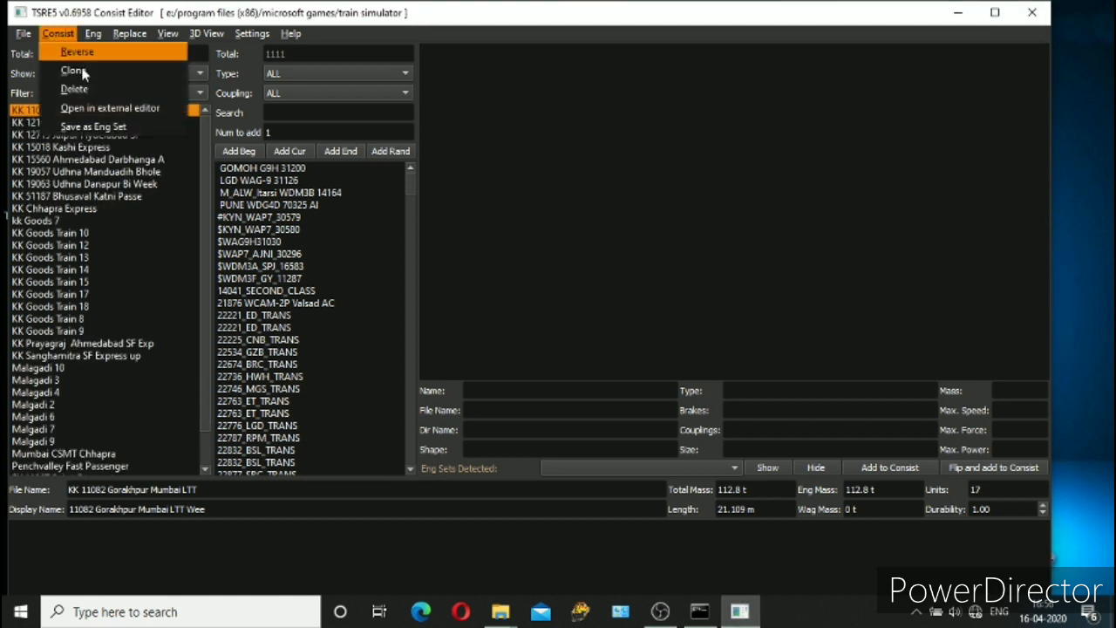
left_click(83, 90)
key("Return")
- Delete the broken consists KK 12149 Pune Danapur SF Exp and KK 12719 Jaipur Hyderabad SF from disk
left_click(58, 34)
left_click(84, 90)
key("Return")
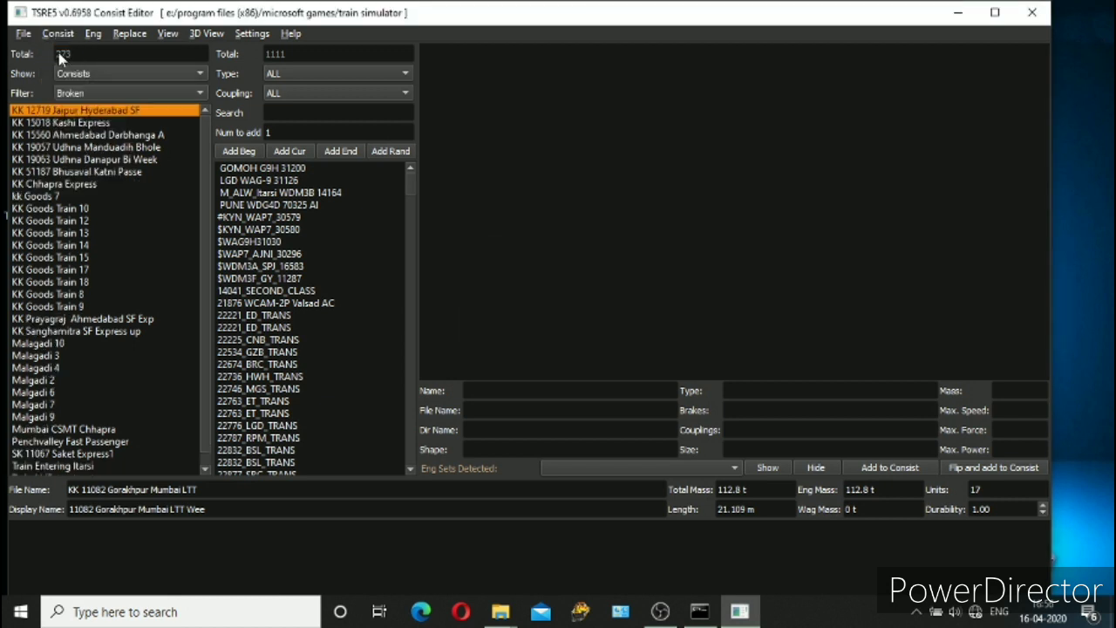
left_click(57, 33)
left_click(99, 88)
key("Return")
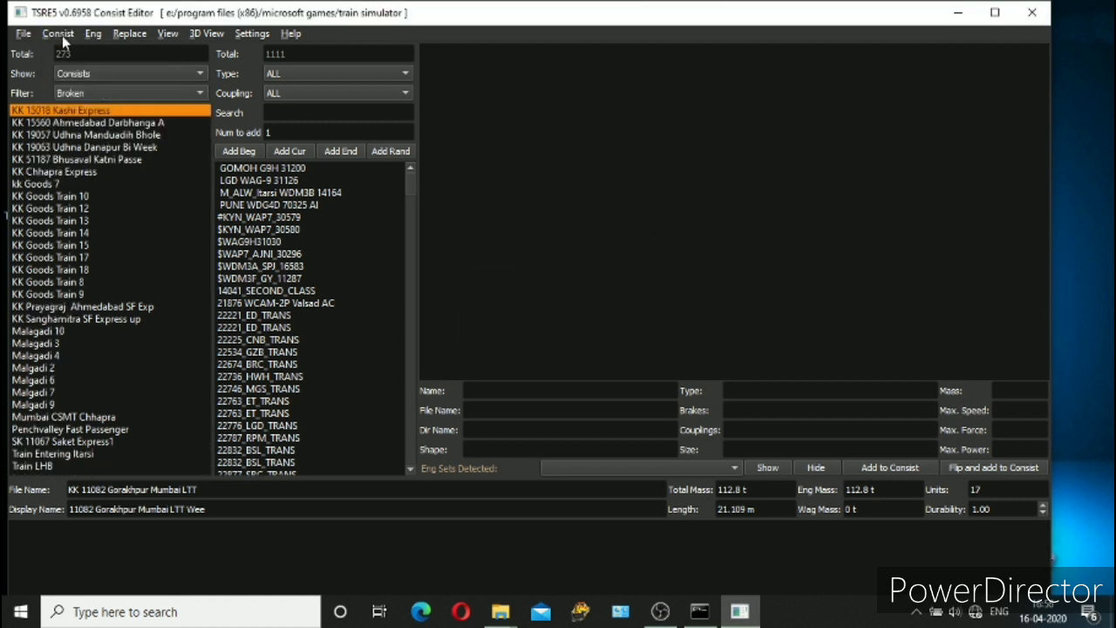
- Delete the broken consists KK 15018 Kashi Express and KK 15560 Ahmedabad Darbhanga A from disk
left_click(62, 36)
left_click(84, 89)
key("Return")
left_click(58, 33)
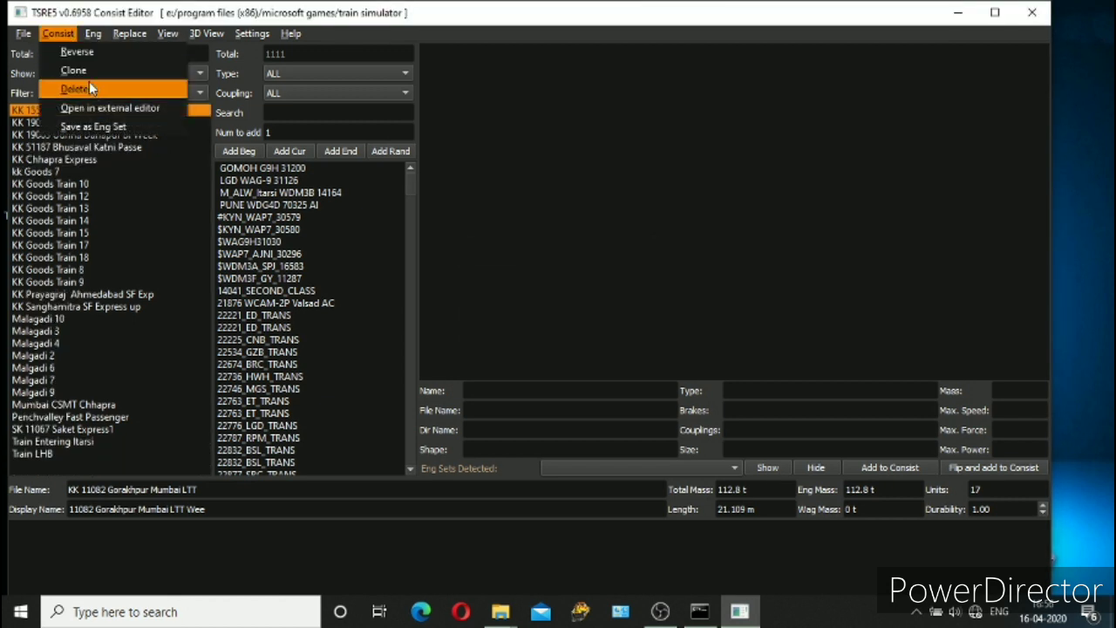
left_click(87, 83)
key("Return")
- Delete the broken consists KK 19057 Udhna Manduadih Bhole and KK 19063 Udhna Danapur Bi Week from disk
left_click(58, 33)
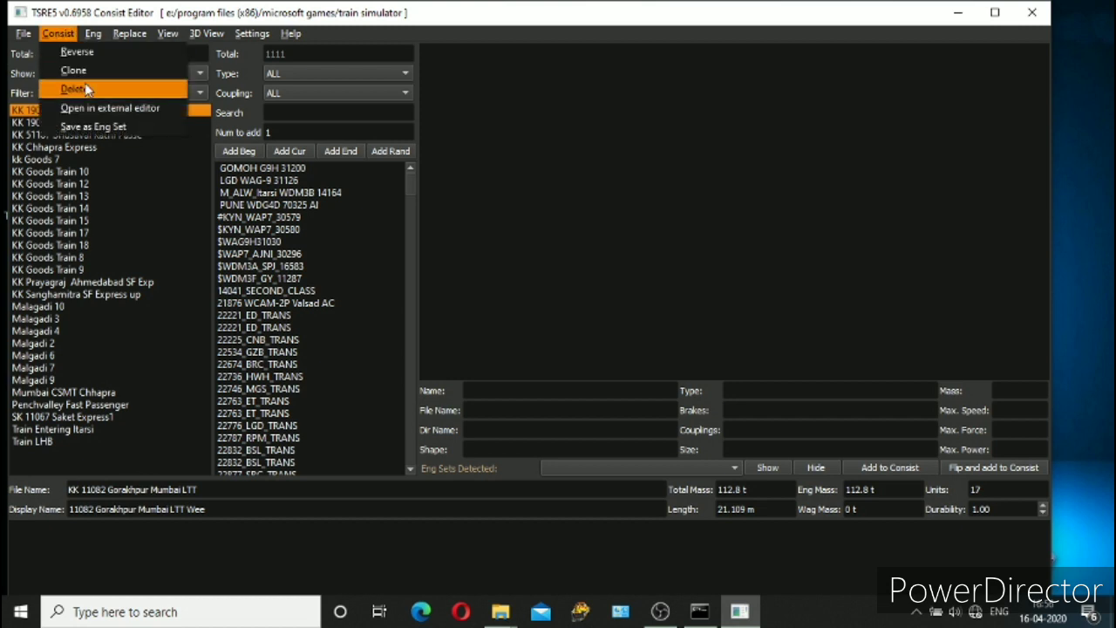
left_click(84, 89)
key("Return")
left_click(57, 33)
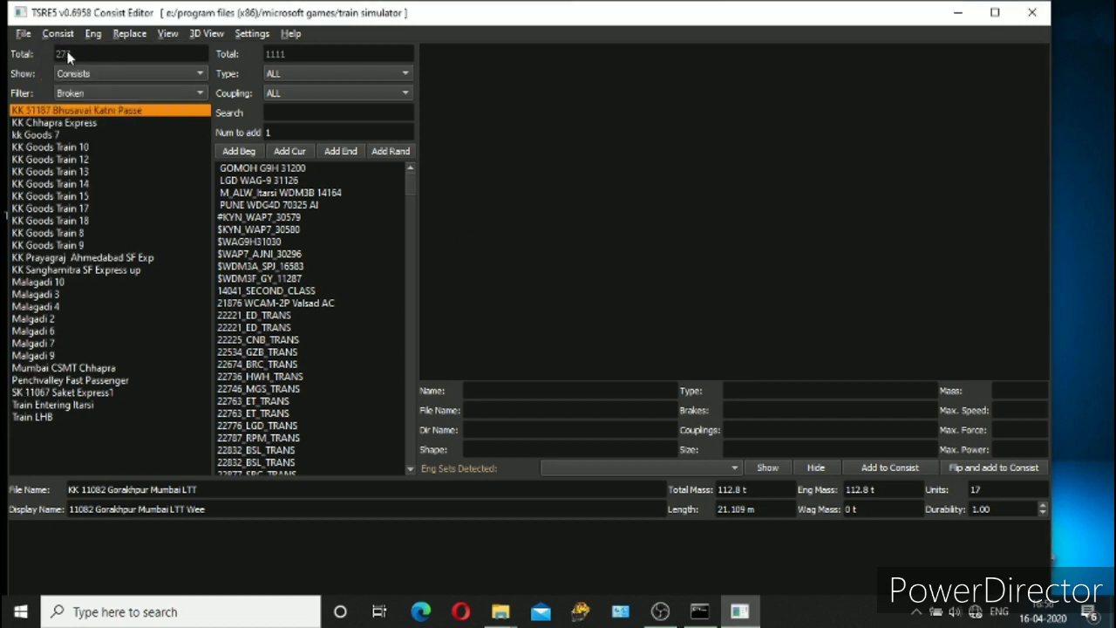
- Delete the broken consists KK 51187 Bhusaval Katni Passe and KK Chhapra Express from disk
left_click(56, 37)
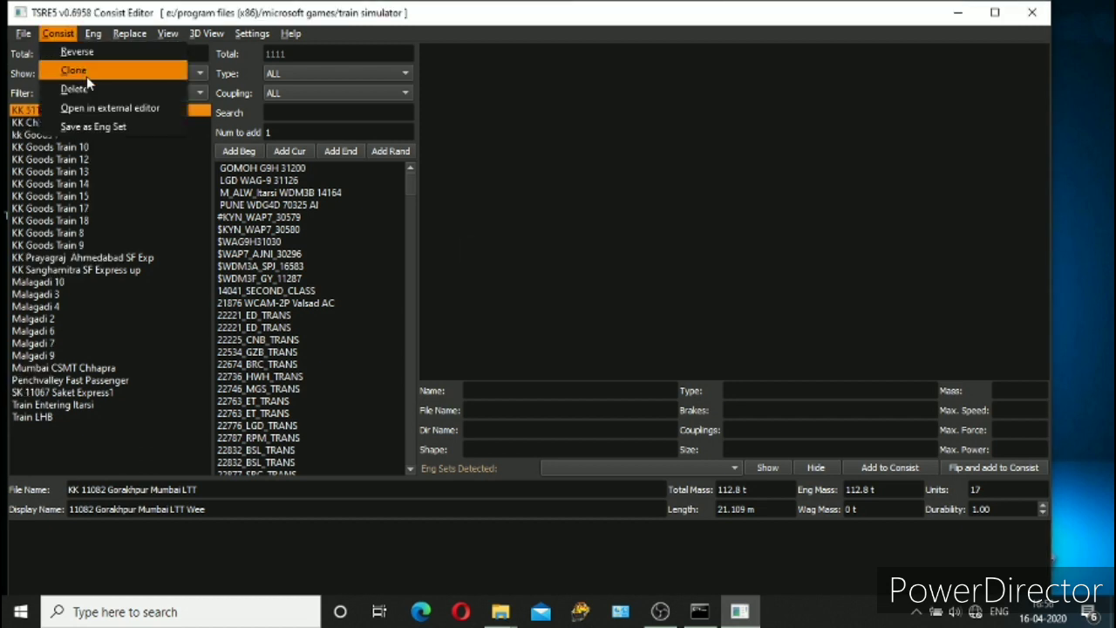
left_click(89, 83)
key("Return")
left_click(57, 35)
left_click(79, 91)
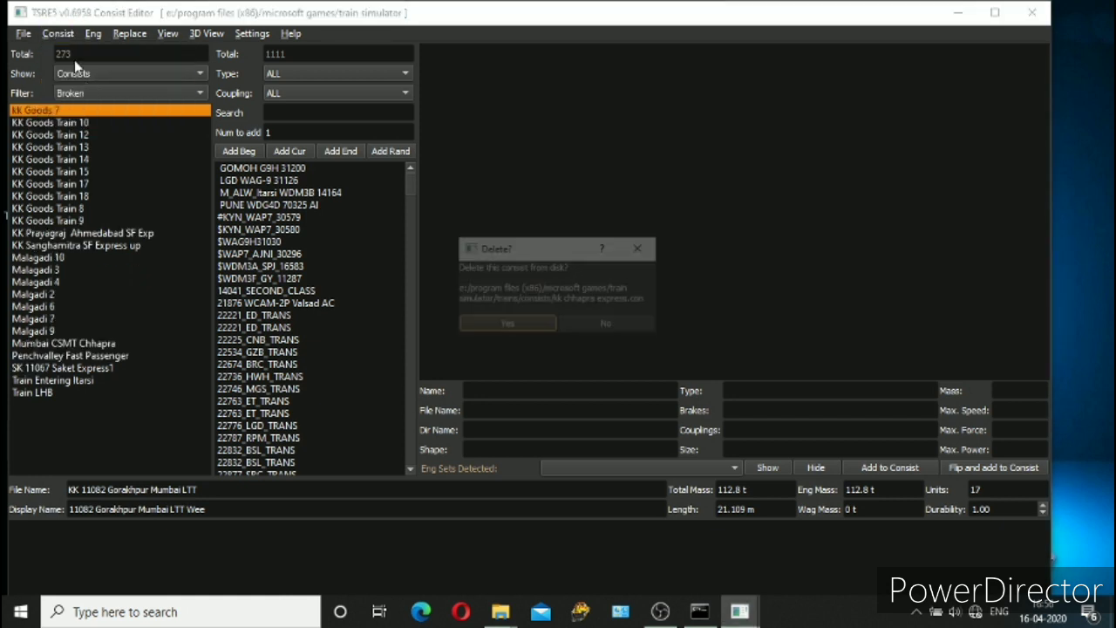
key("Return")
- Delete the broken consists kk Goods 7 and KK Goods Train 10 from disk
left_click(59, 35)
left_click(96, 87)
key("Return")
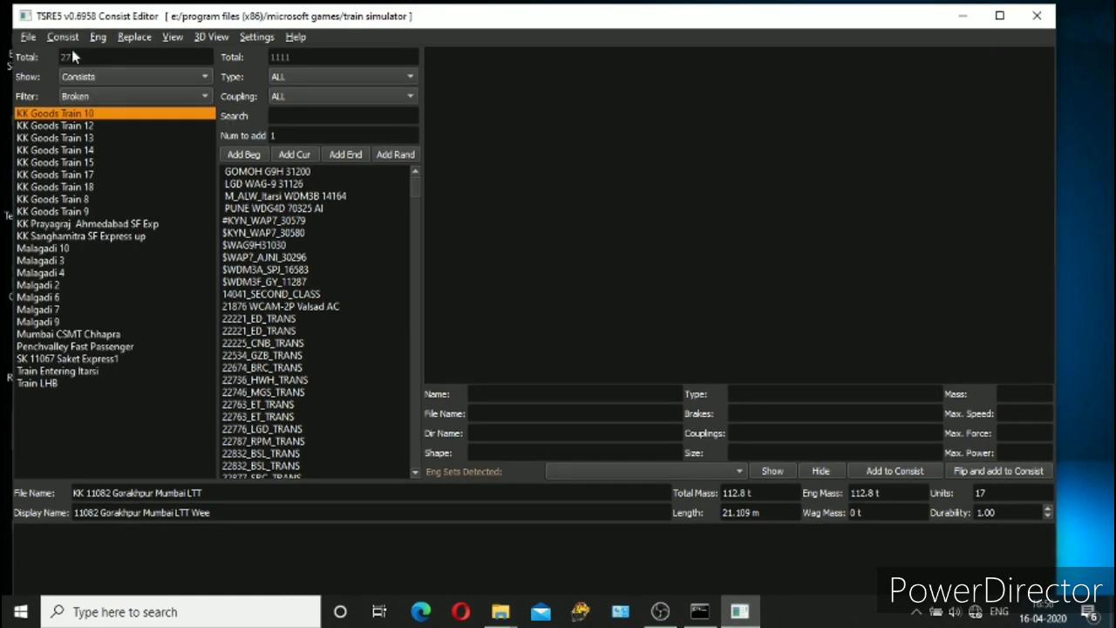
left_click(63, 37)
left_click(102, 91)
key("Return")
- Delete the broken consists KK Goods Train 12 and KK Goods Train 13 from disk
left_click(62, 36)
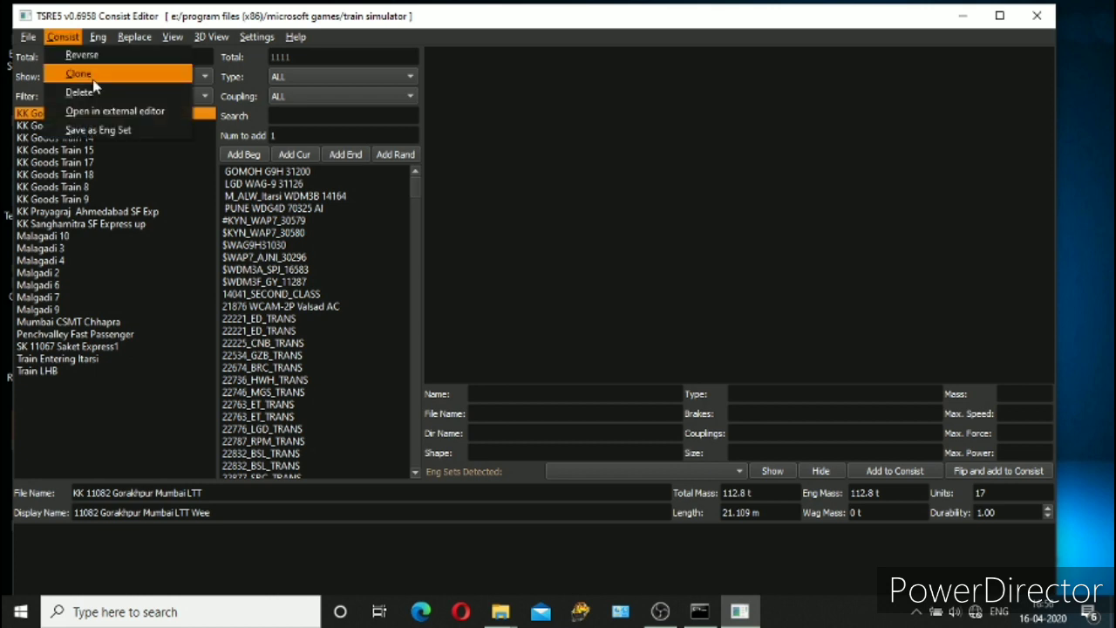
left_click(80, 92)
key("Return")
left_click(66, 37)
left_click(80, 92)
key("Return")
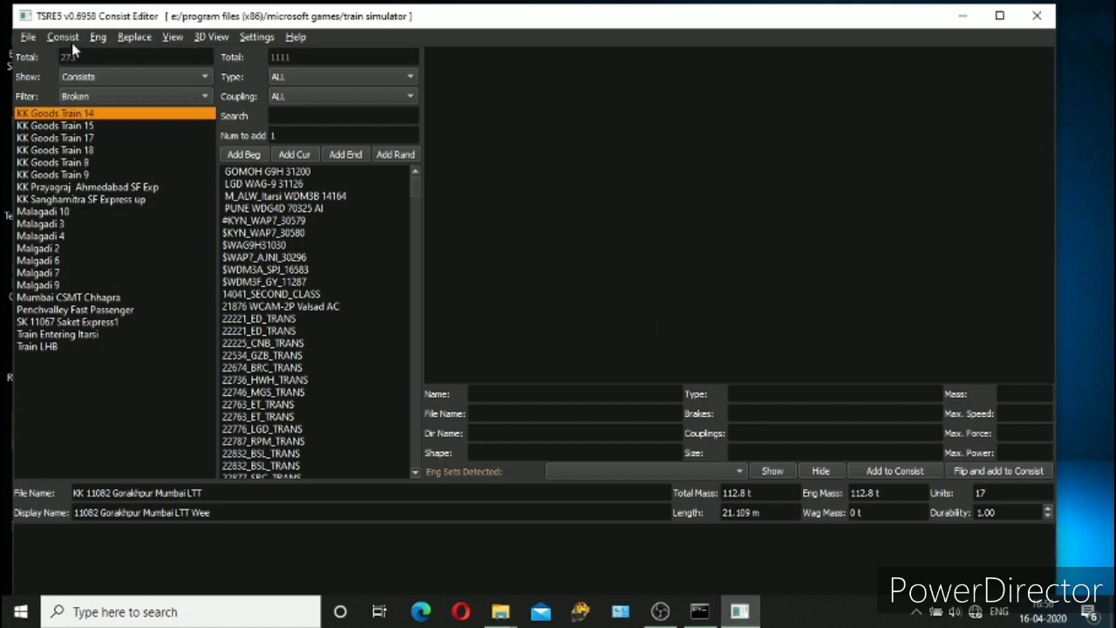
- Delete the broken consists KK Goods Train 14, KK Goods Train 15 and KK Goods Train 17 from disk
left_click(65, 38)
left_click(96, 93)
key("Return")
left_click(63, 37)
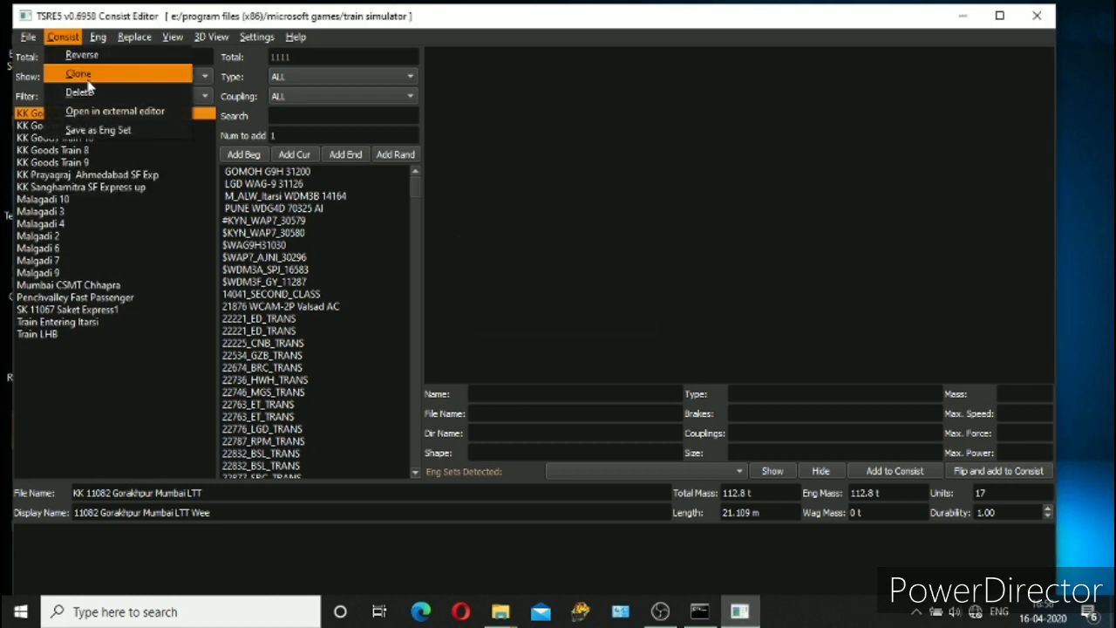
left_click(80, 91)
key("Return")
left_click(63, 37)
left_click(80, 92)
key("Return")
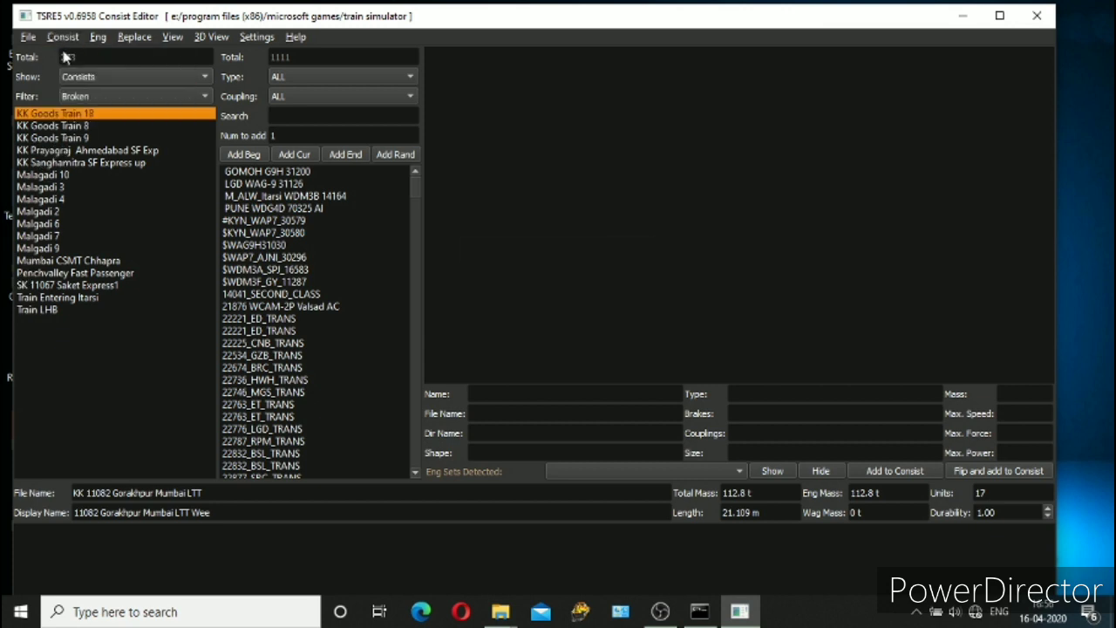
- Delete the broken consists KK Goods Train 18 and KK Goods Train 8 from disk
left_click(63, 36)
left_click(83, 92)
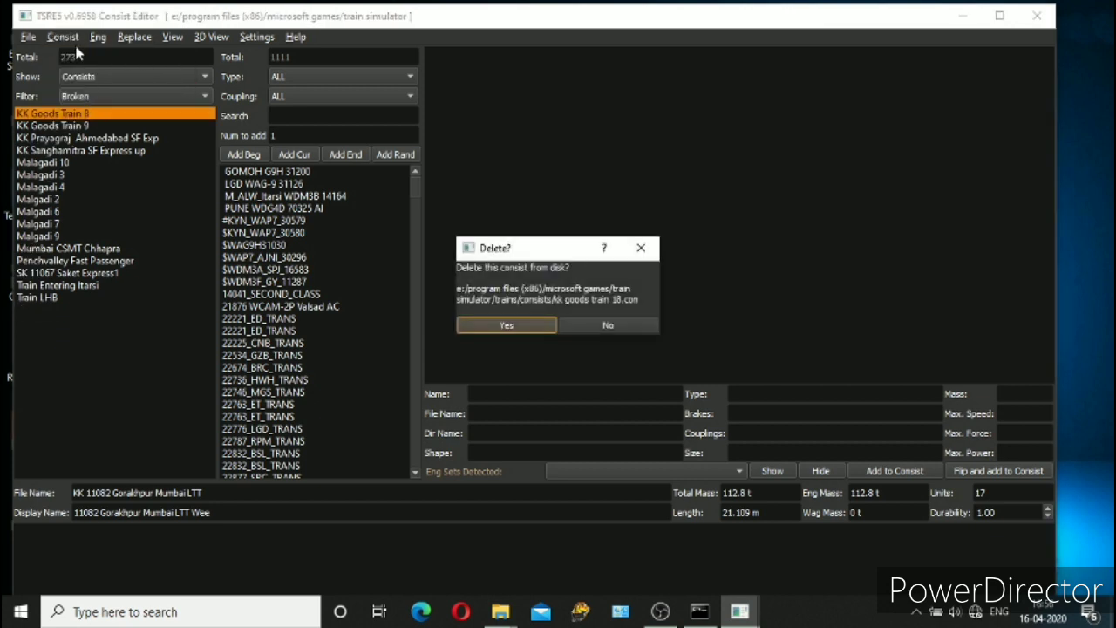
key("Return")
left_click(63, 37)
left_click(81, 91)
key("Return")
- Delete the broken consists KK Goods Train 9 and KK Prayagraj Ahmedabad SF Exp from disk
left_click(63, 37)
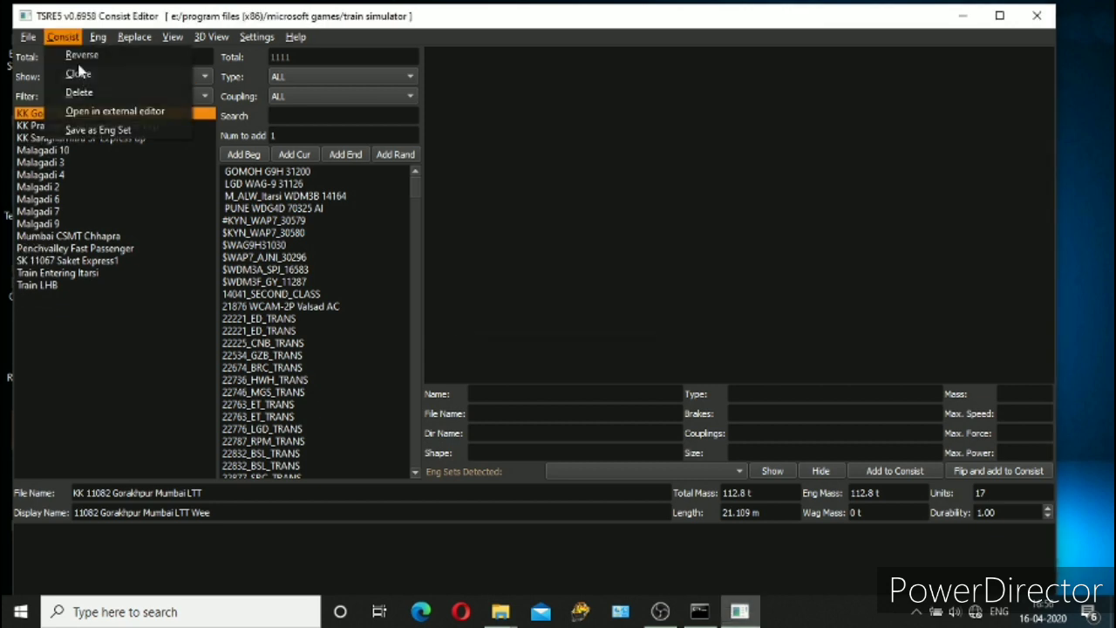
left_click(78, 91)
key("Return")
left_click(61, 37)
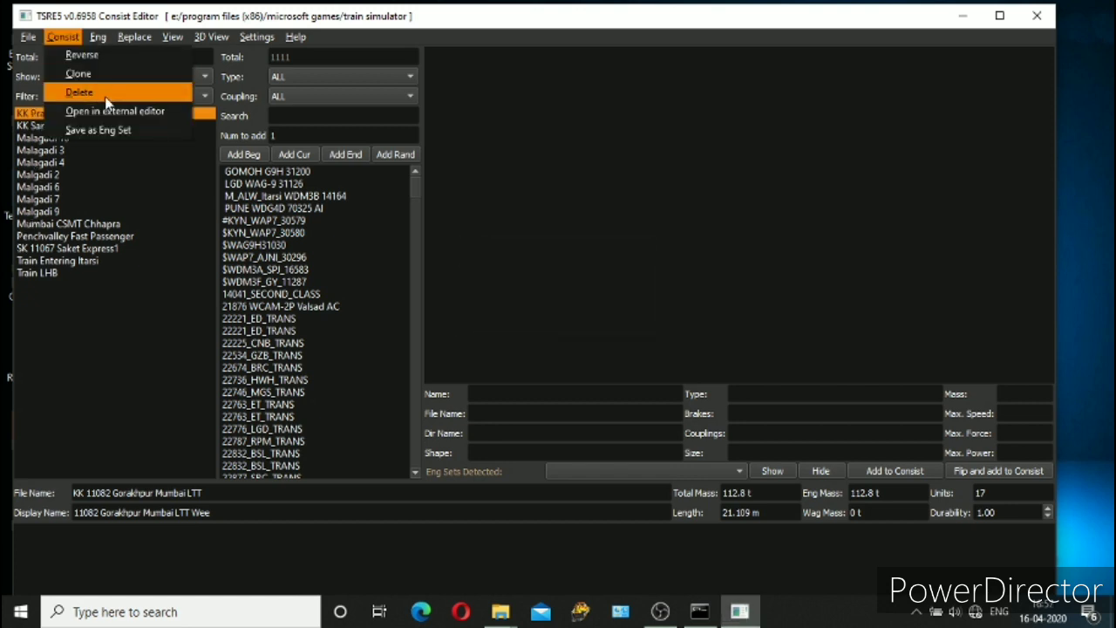
left_click(101, 93)
key("Return")
- Delete the broken consists KK Sanghamitra SF Express up and Malagadi 10 from disk
left_click(74, 39)
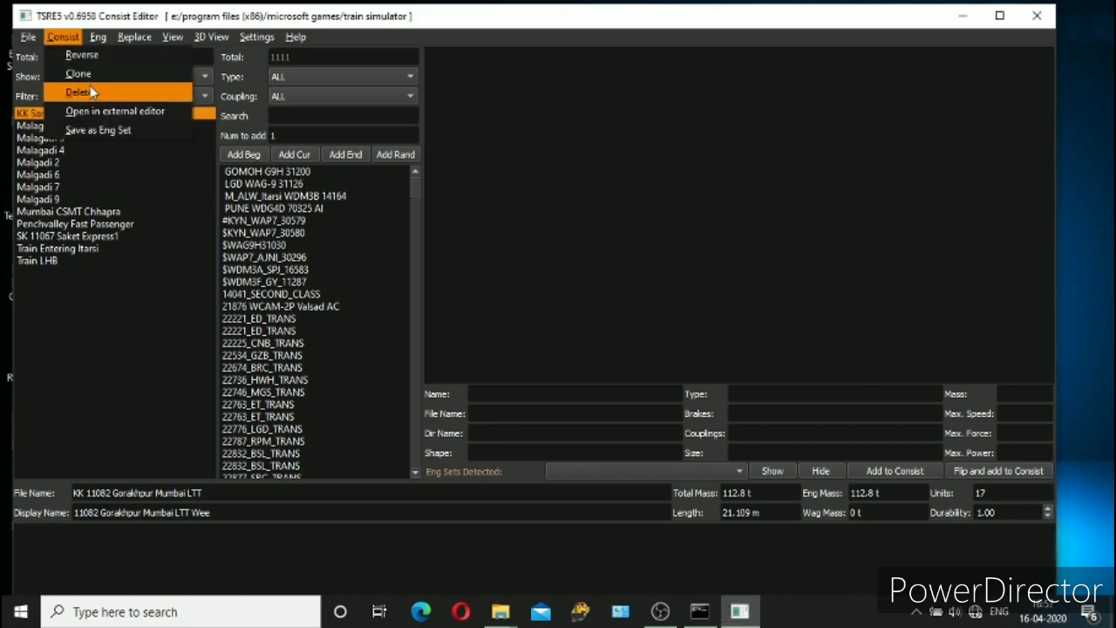
left_click(80, 91)
key("Return")
left_click(63, 37)
left_click(96, 92)
key("Return")
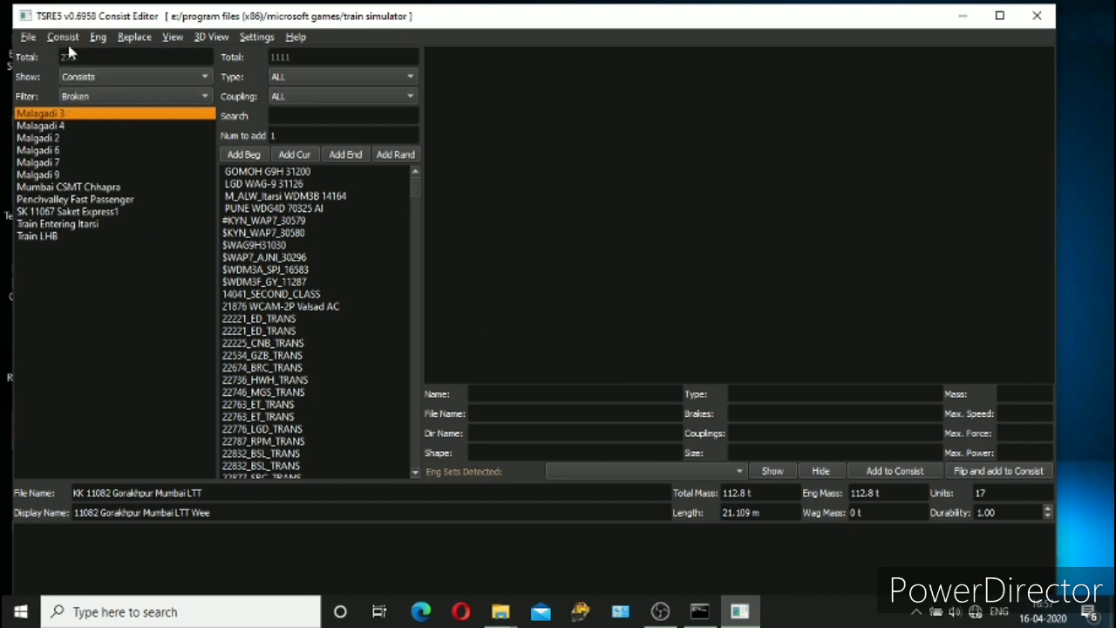
- Delete the broken consists Malagadi 3, Malagadi 4 and Malgadi 2 from disk
left_click(63, 37)
left_click(83, 92)
key("Return")
left_click(63, 36)
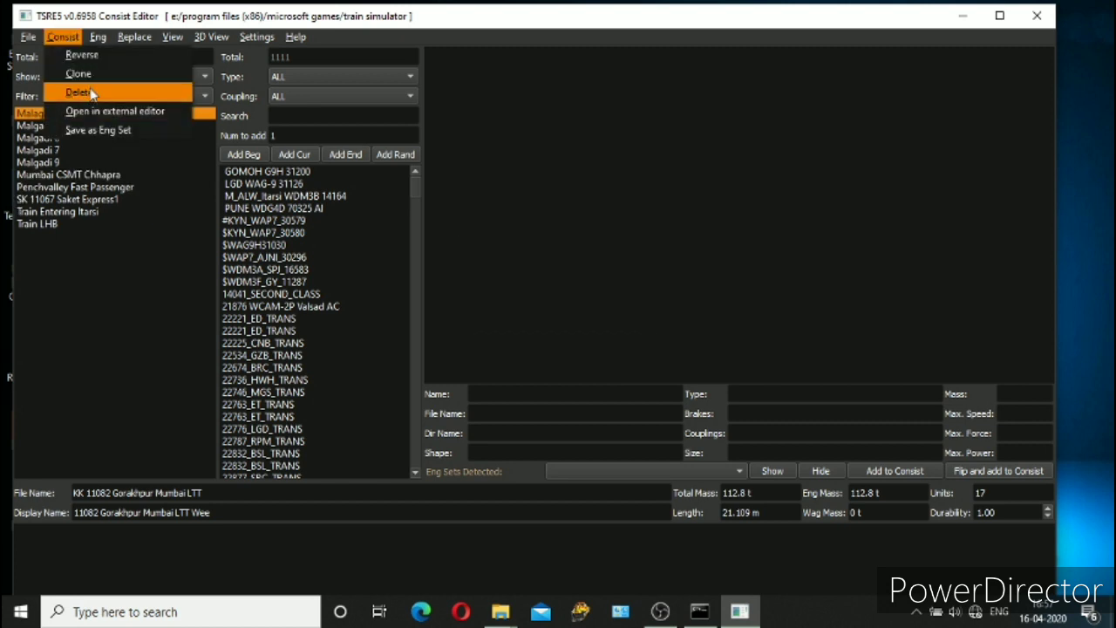
left_click(80, 93)
key("Return")
left_click(63, 36)
left_click(80, 93)
key("Return")
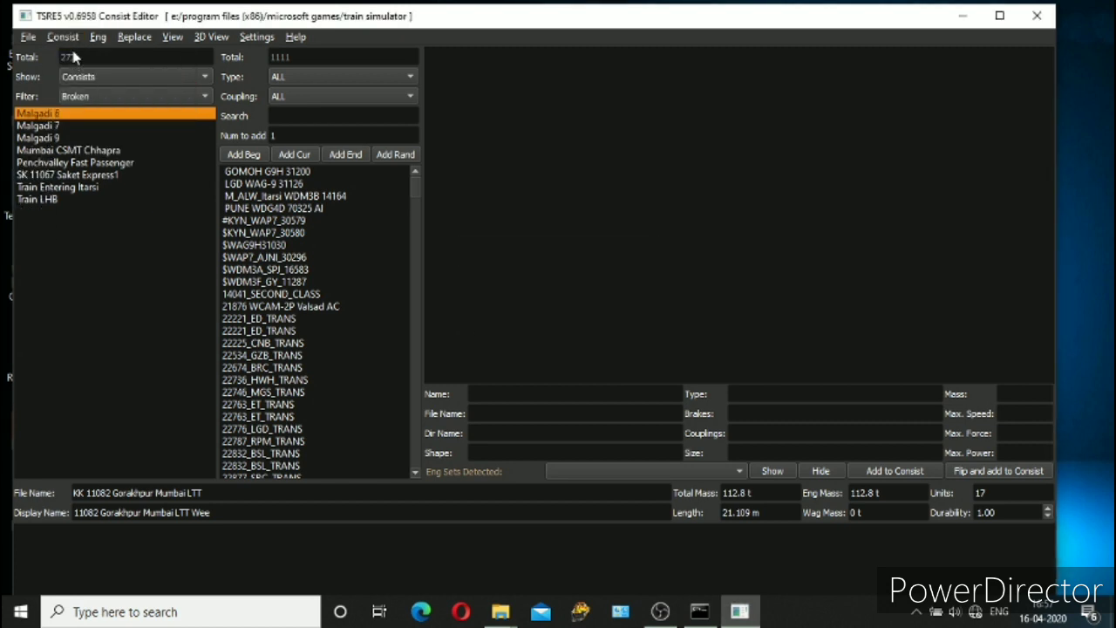
- Delete the broken consists Malgadi 6, Malgadi 7 and Malgadi 9 from disk
left_click(63, 37)
left_click(80, 93)
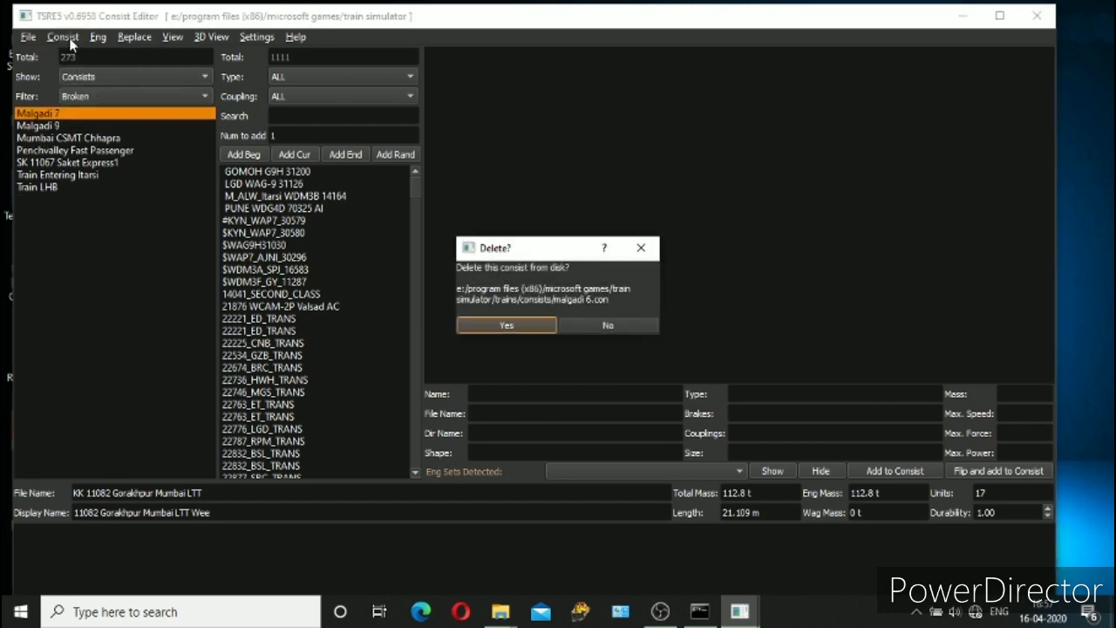
key("Return")
left_click(63, 36)
left_click(80, 93)
key("Return")
left_click(63, 37)
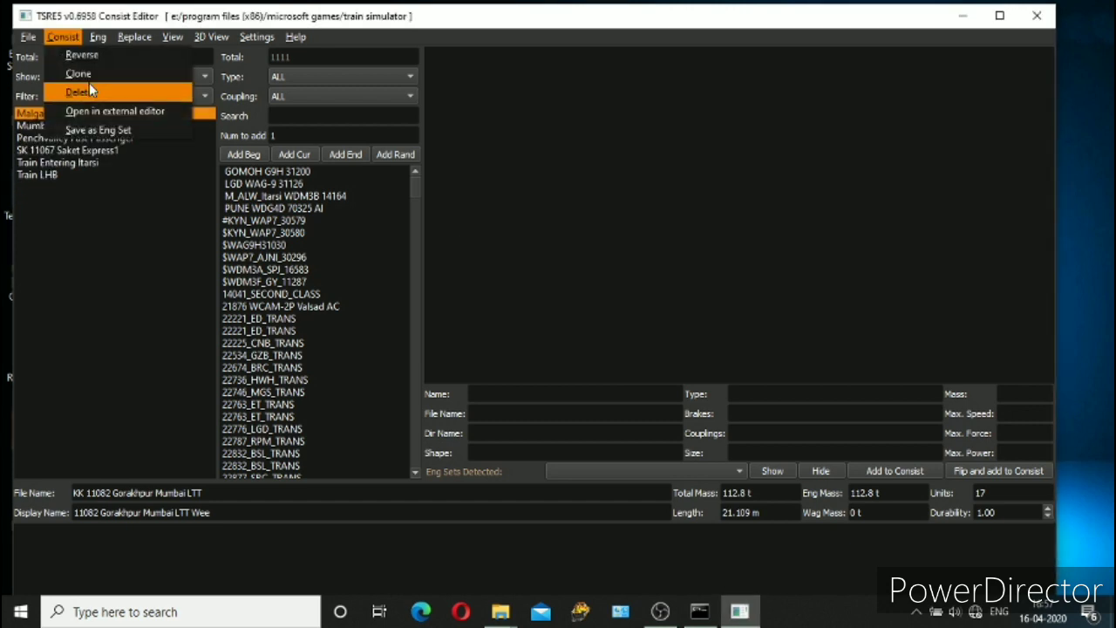
left_click(89, 84)
key("Return")
- Delete the broken consists Mumbai CSMT Chhapra and Penchvalley Fast Passenger from disk
left_click(63, 36)
left_click(83, 91)
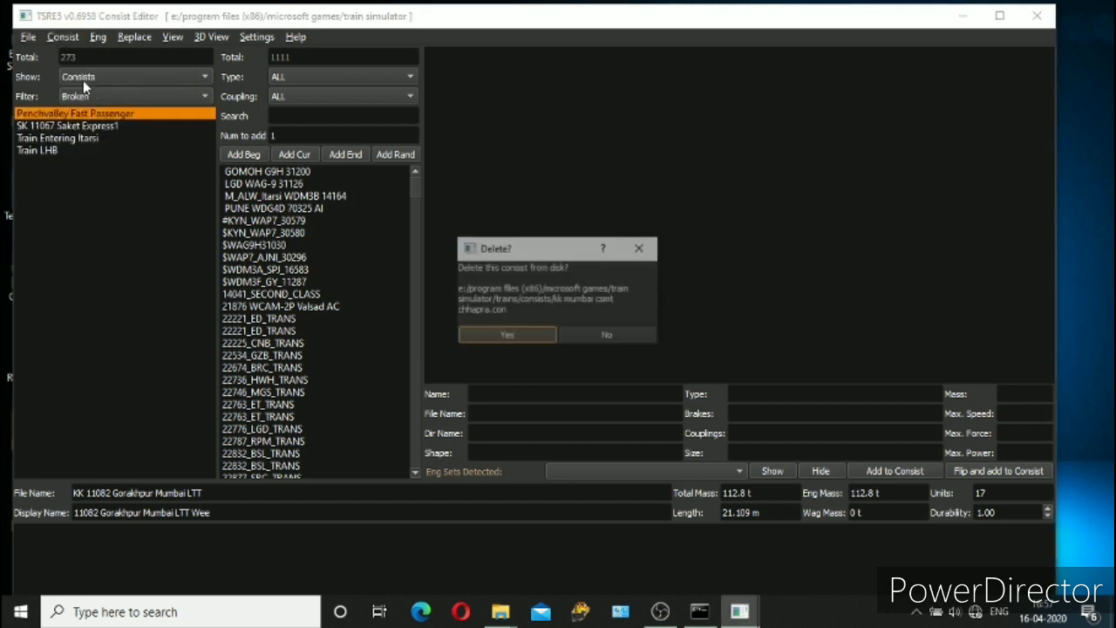
key("Return")
left_click(63, 37)
left_click(80, 93)
key("Return")
- Delete the broken consists SK 11067 Saket Express1, Train Entering Itarsi and Train LHB from disk
left_click(63, 37)
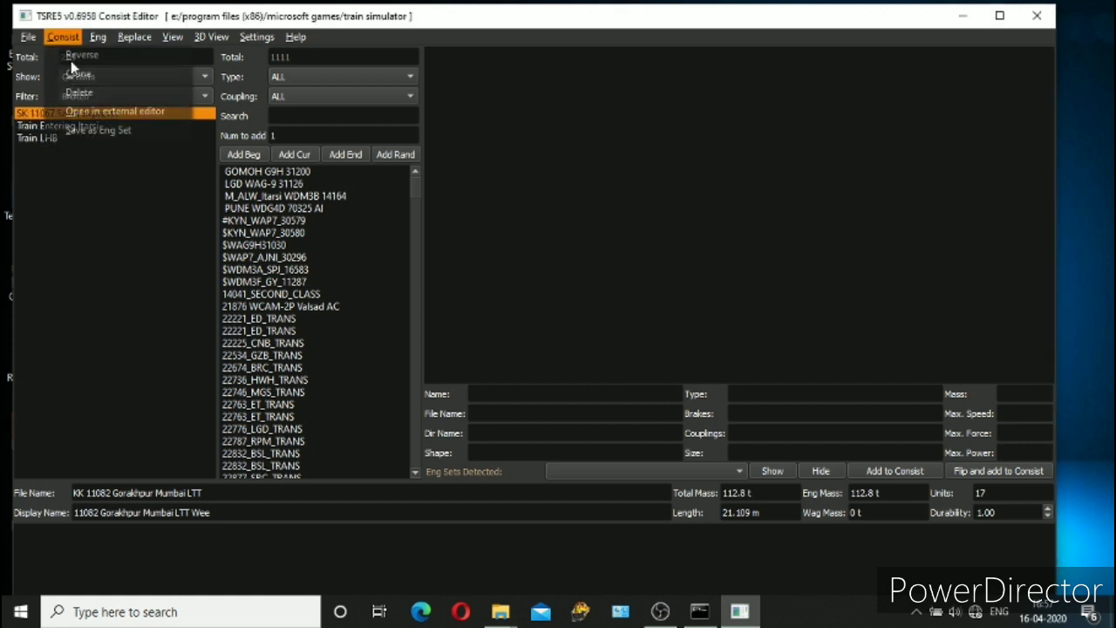
left_click(80, 92)
key("Return")
left_click(63, 36)
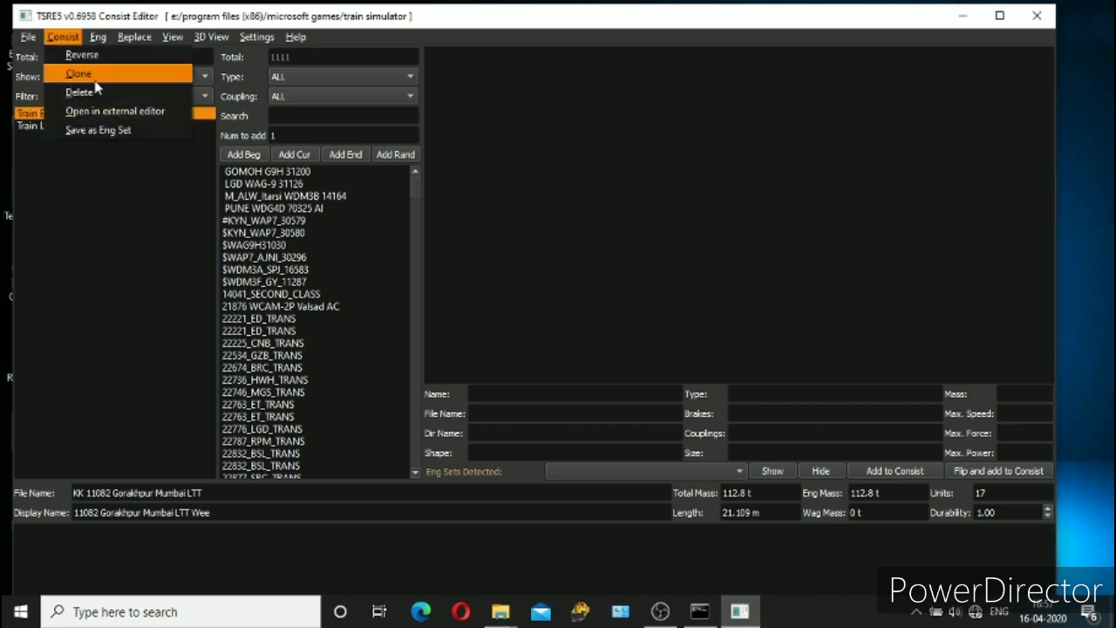
left_click(85, 91)
key("Return")
left_click(62, 37)
left_click(89, 89)
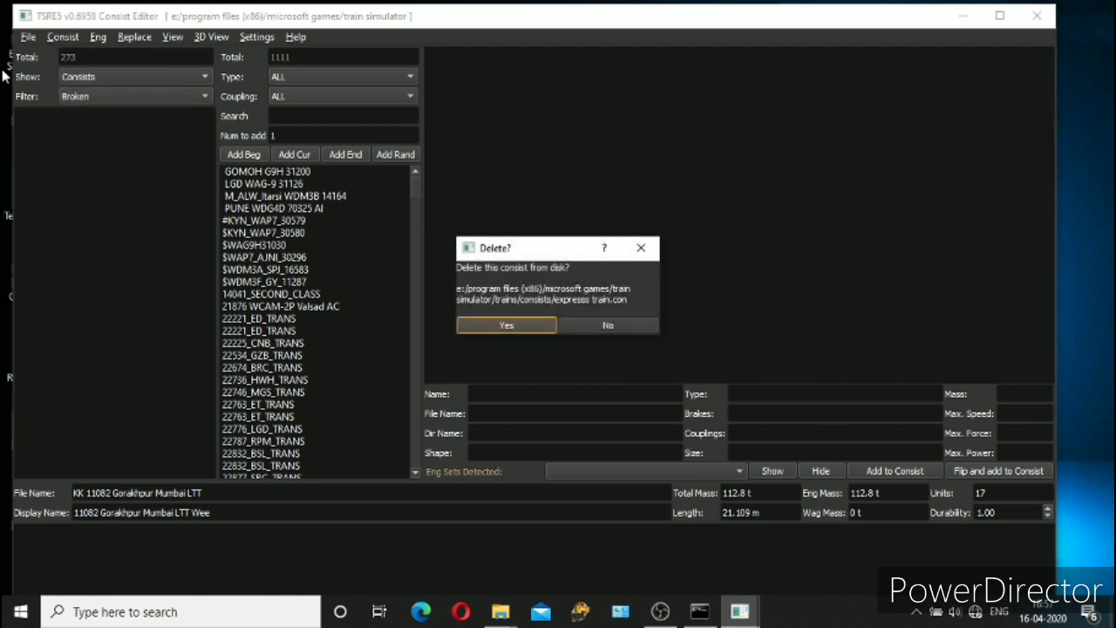
key("Return")
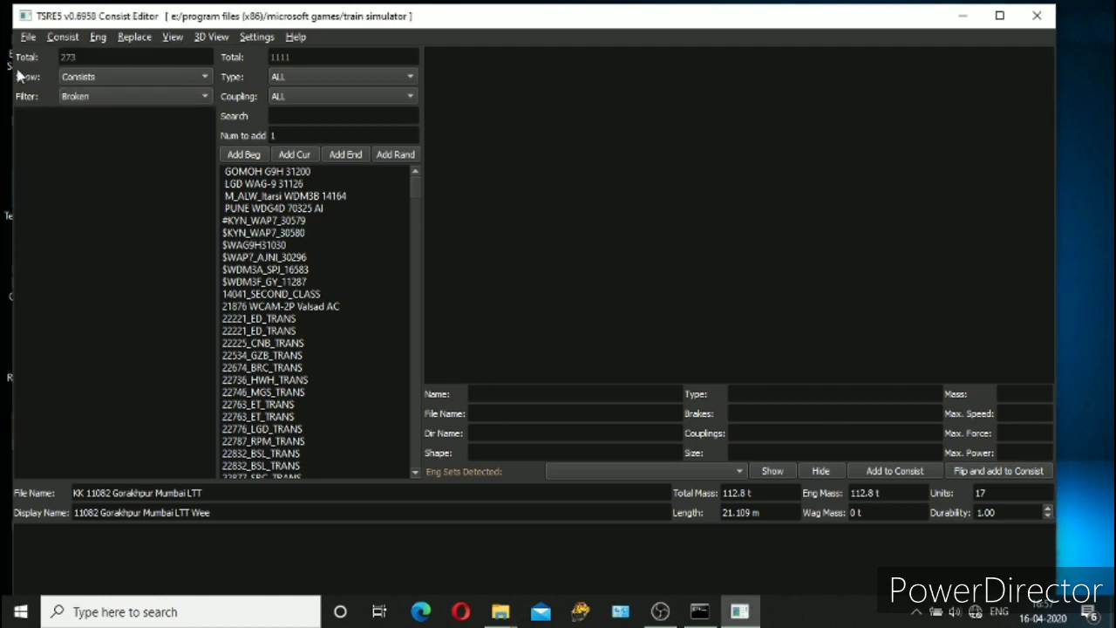
- Minimize the Consist Editor and the Route Editor folder window, and refresh the desktop
left_click(962, 16)
left_click(748, 55)
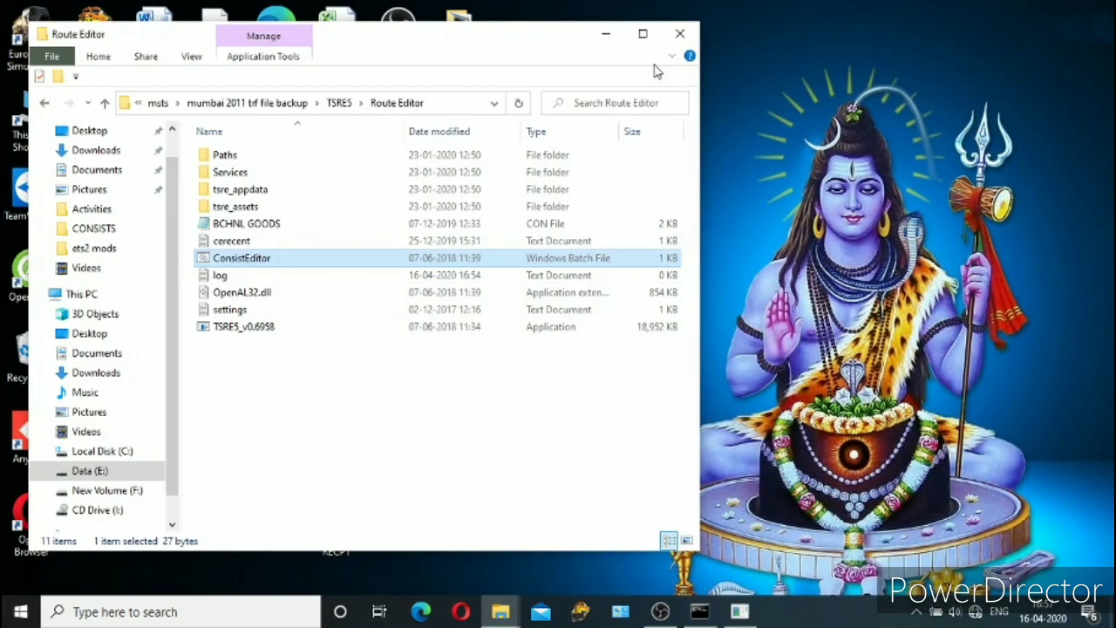
left_click(606, 34)
right_click(606, 35)
left_click(673, 87)
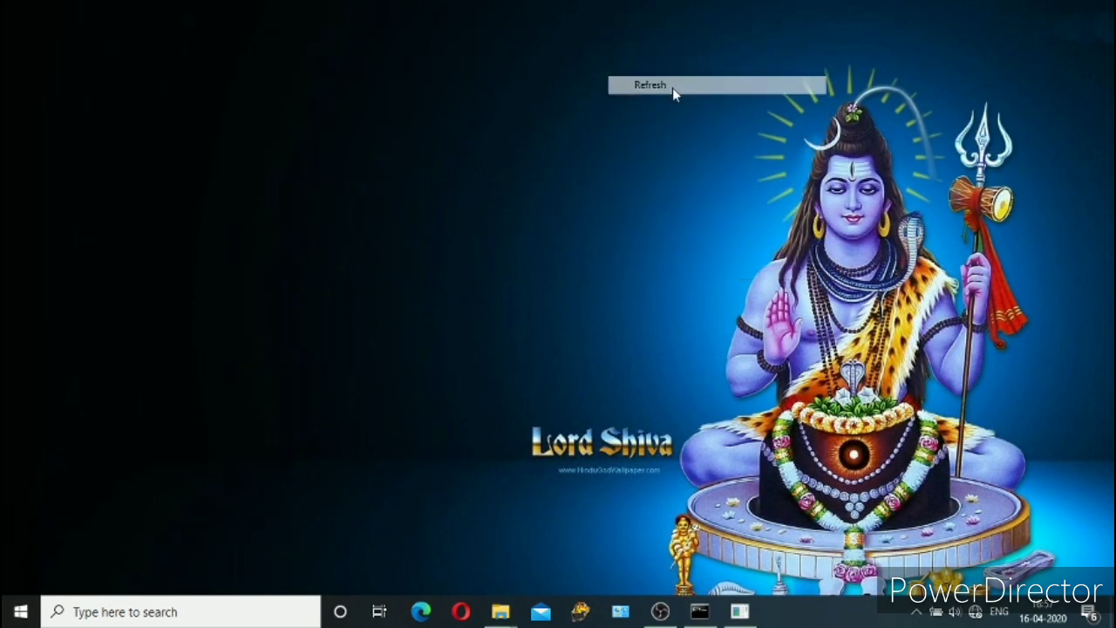
right_click(638, 75)
left_click(681, 122)
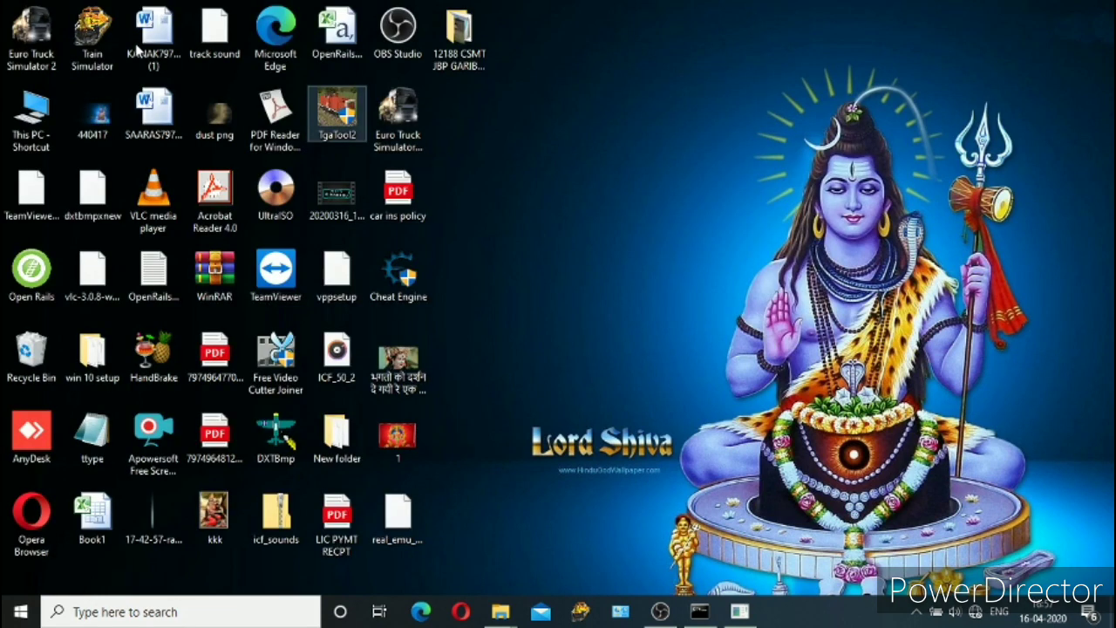
- Launch Train Simulator to check that it starts without database errors, and exit it
double_click(92, 35)
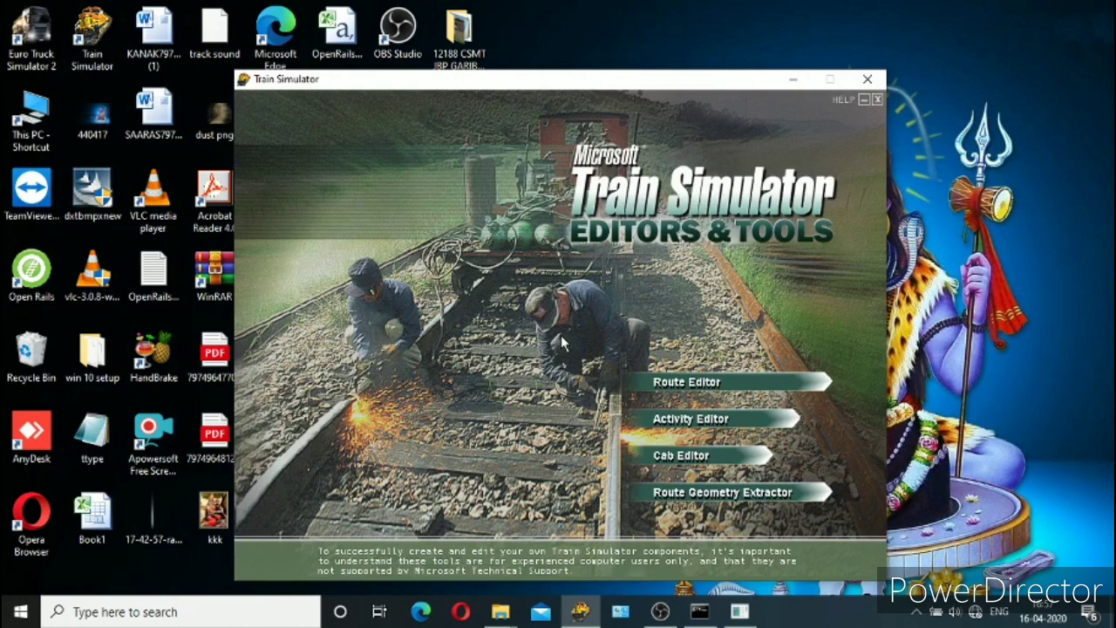
left_click(868, 83)
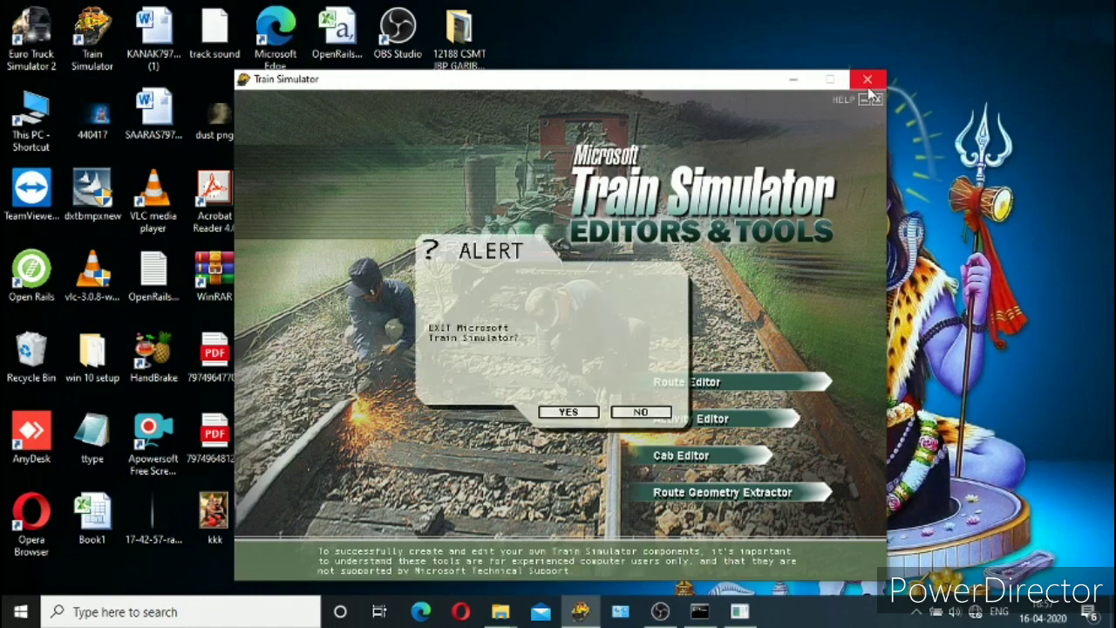
left_click(577, 410)
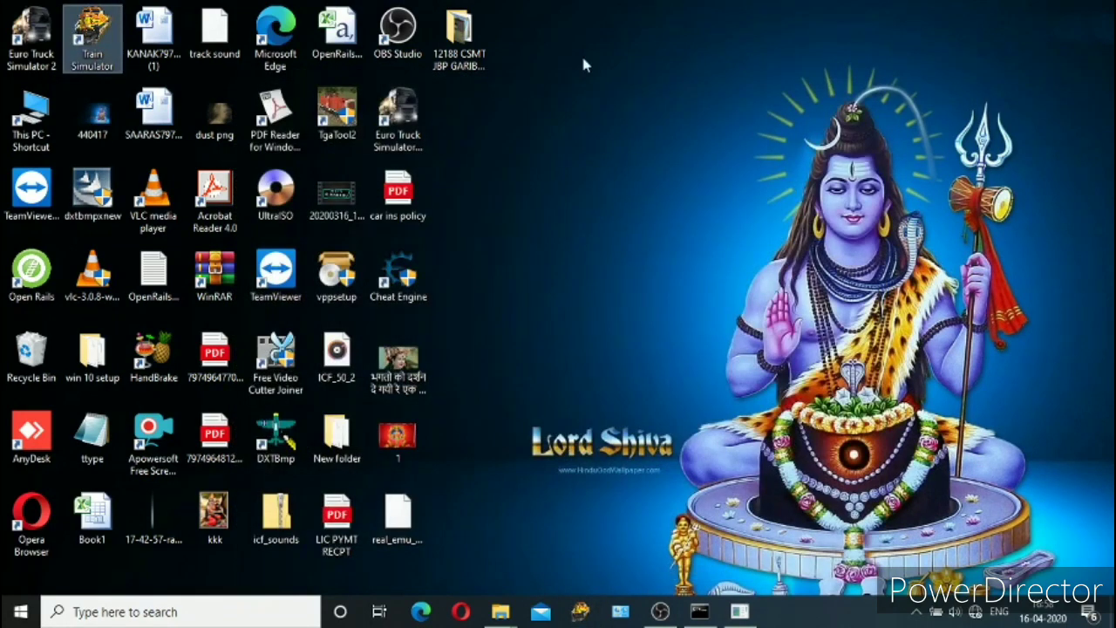
- Refresh the desktop and close the Consist Editor
right_click(582, 59)
left_click(614, 106)
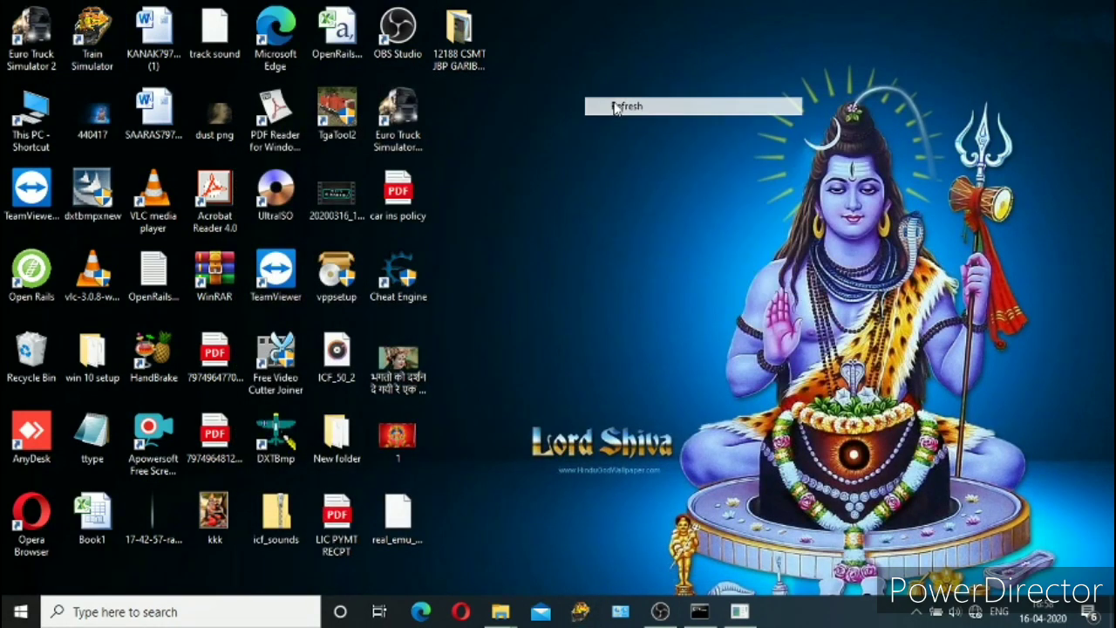
right_click(531, 167)
left_click(575, 206)
right_click(535, 113)
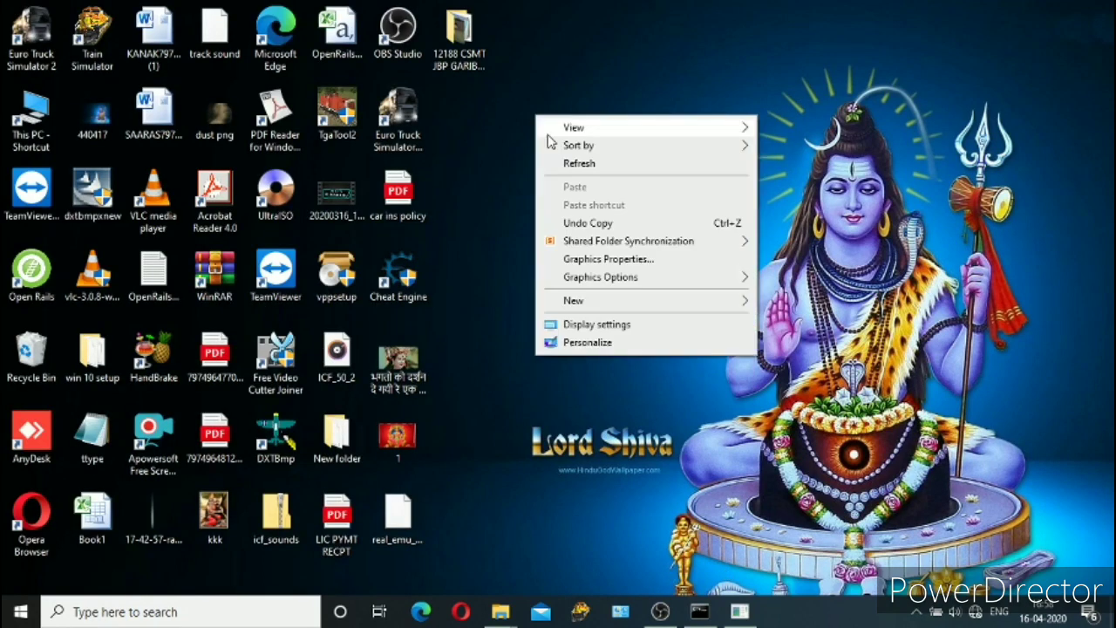
left_click(579, 163)
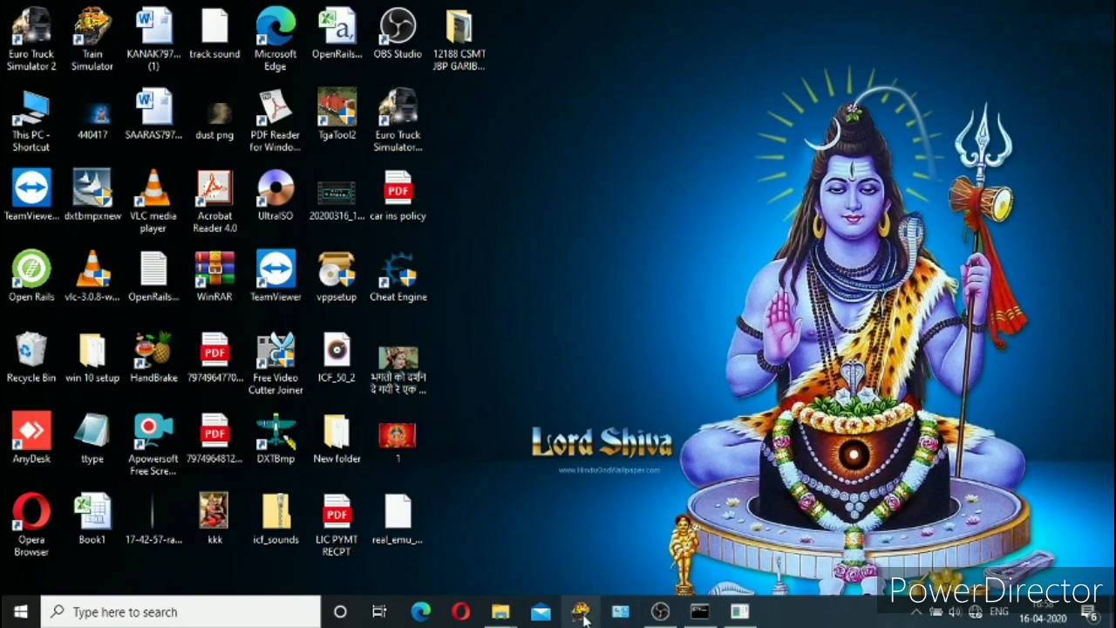
left_click(738, 613)
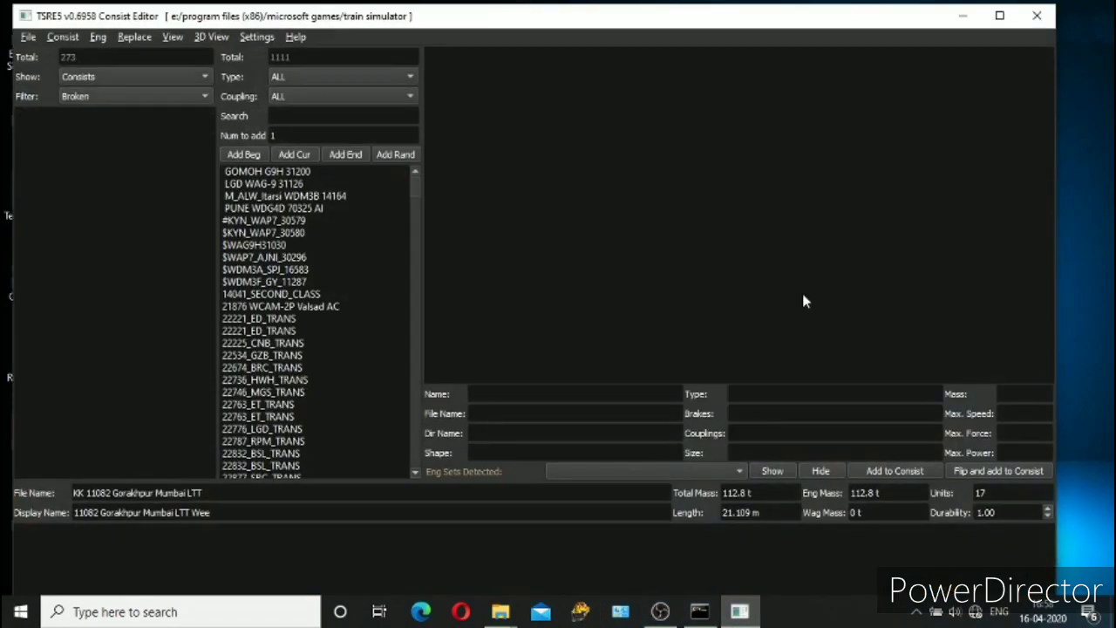
left_click(1037, 16)
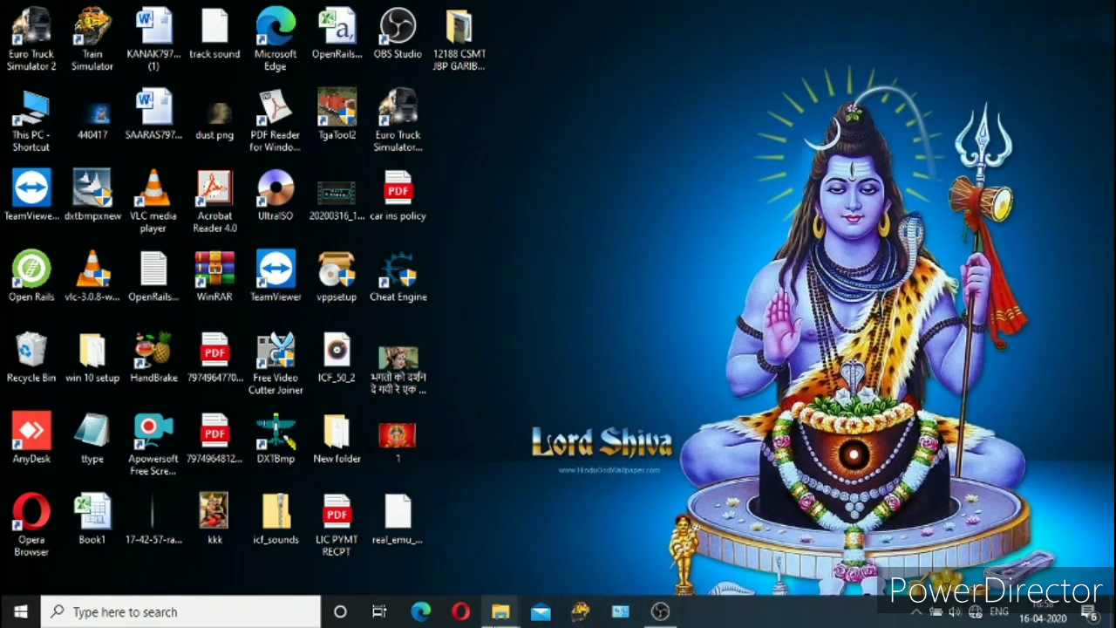
- Copy the 74 selected consists from the 12628 Karnataka Express CONSISTS folder into Train Simulator's TRAINS\CONSISTS folder, skipping files with the same names
mouse_move(499, 612)
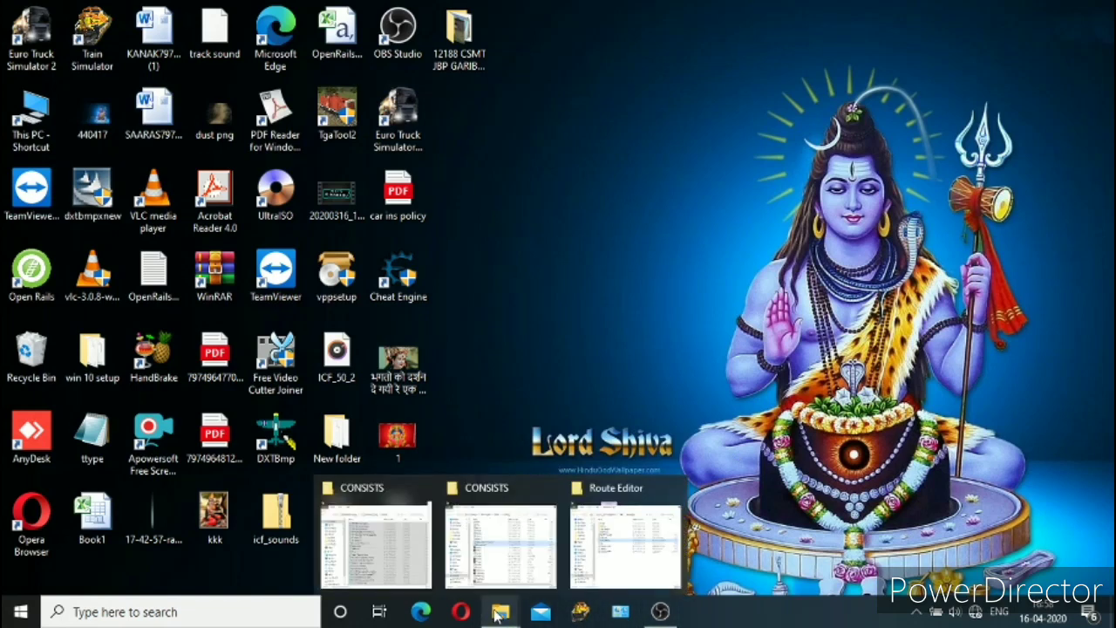
mouse_move(507, 540)
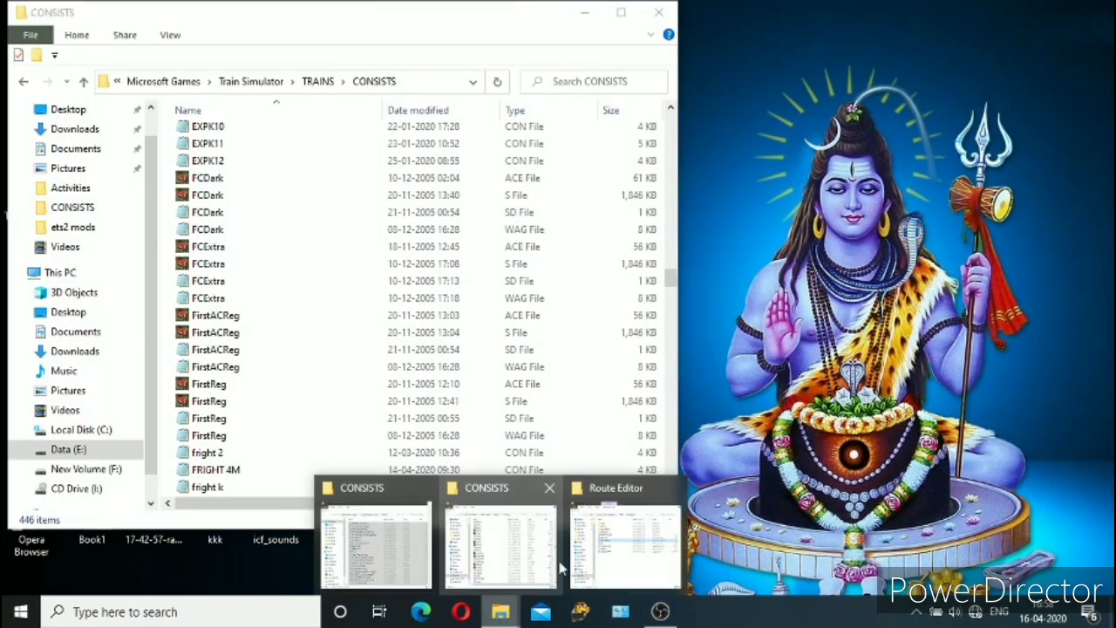
left_click(370, 564)
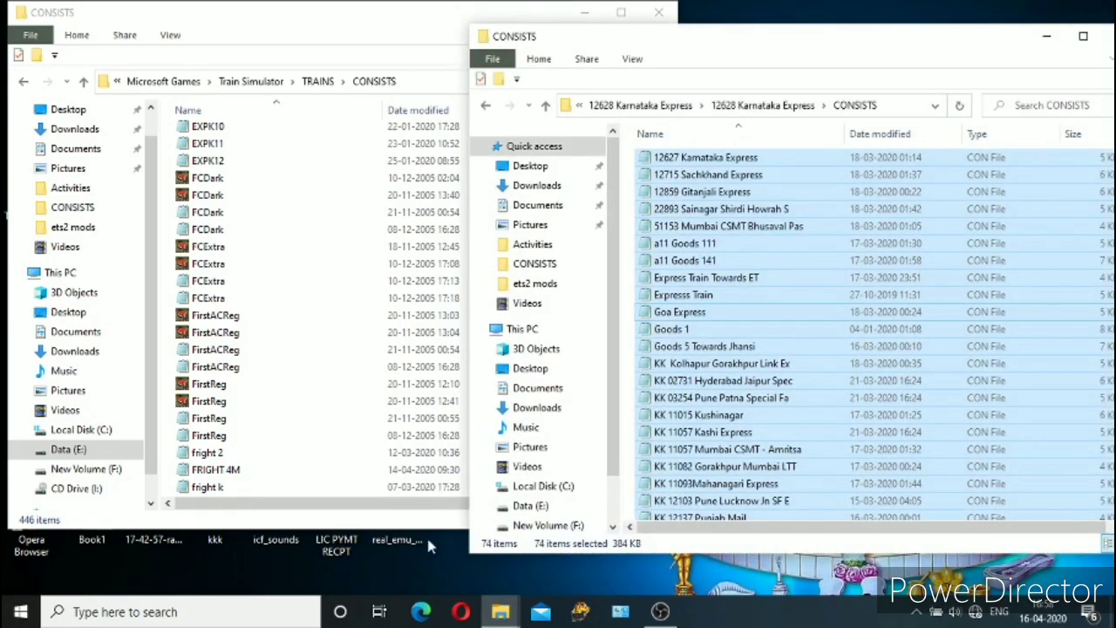
left_click_drag(697, 441, 218, 418)
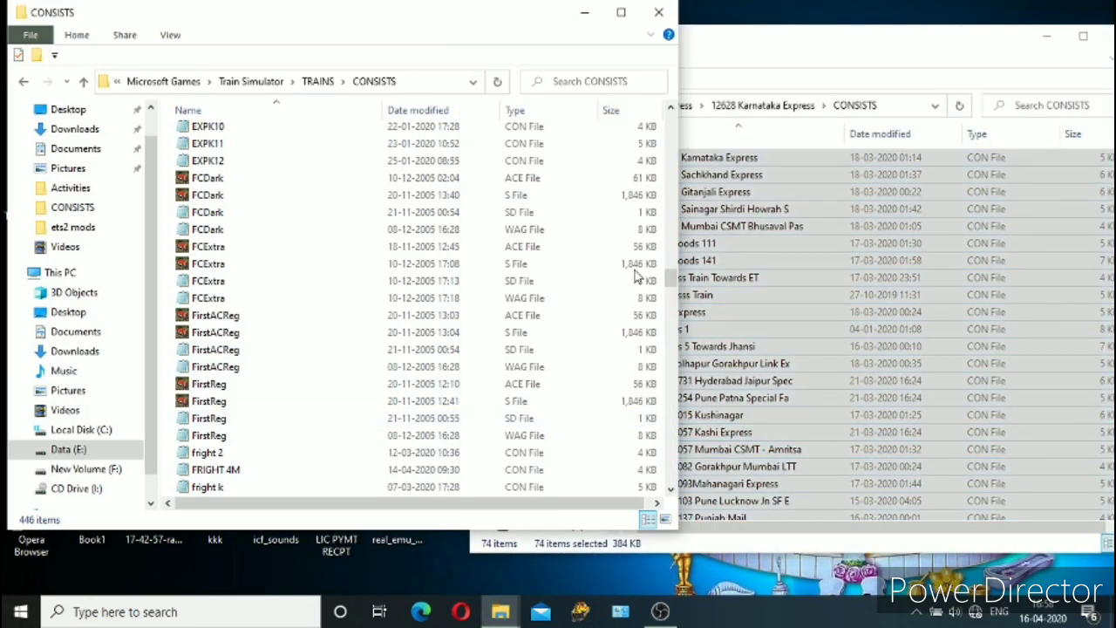
left_click(1046, 36)
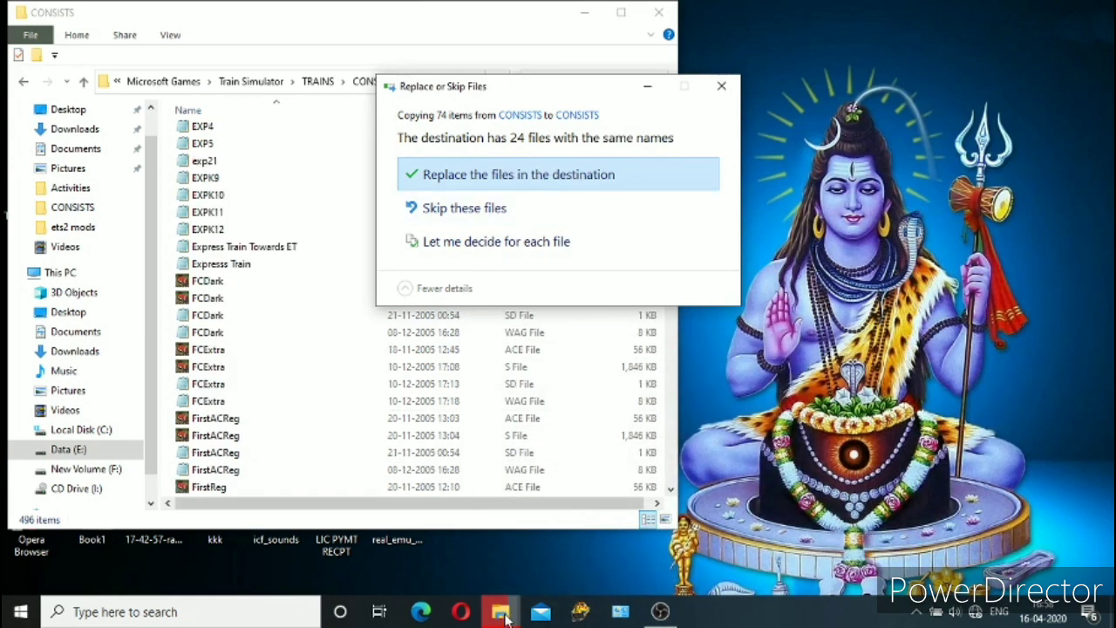
mouse_move(504, 614)
left_click(452, 543)
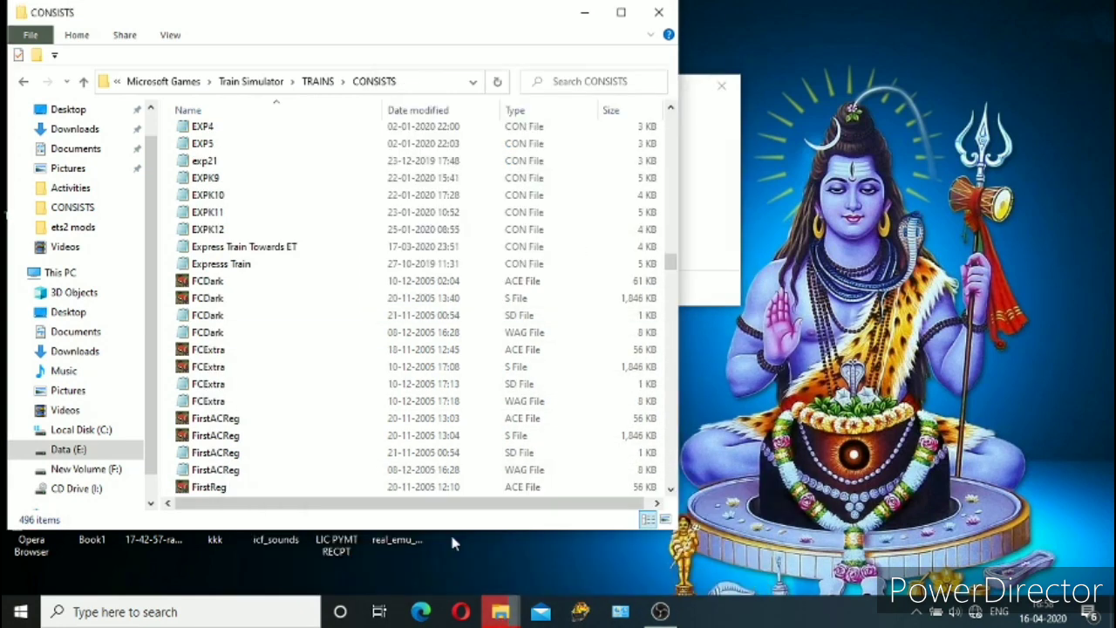
left_click(331, 558)
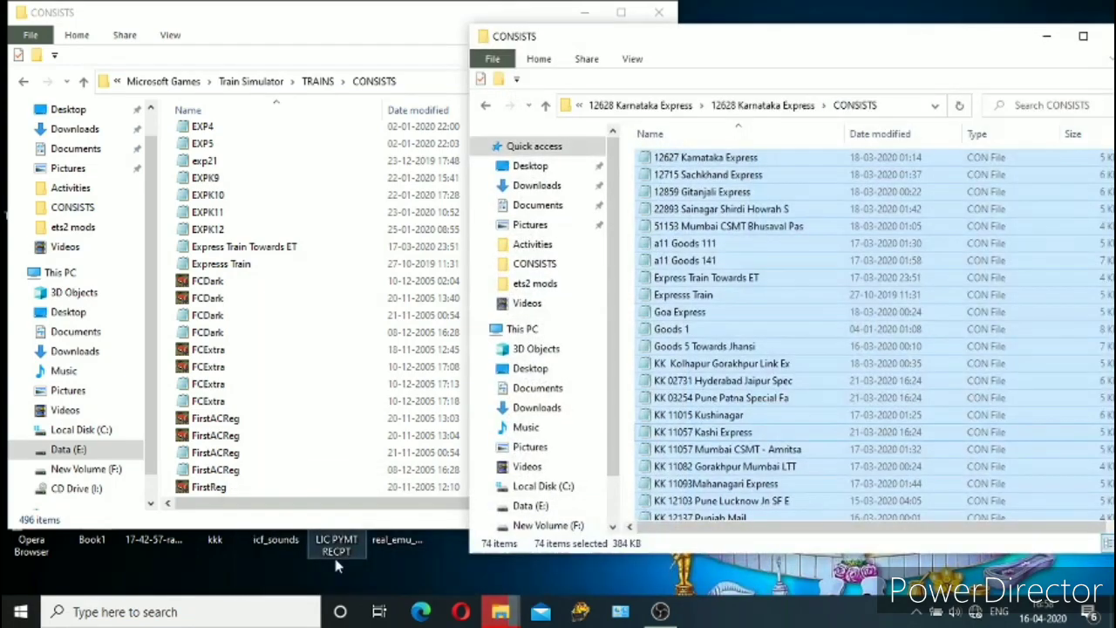
left_click(1051, 36)
key("ctrl+v")
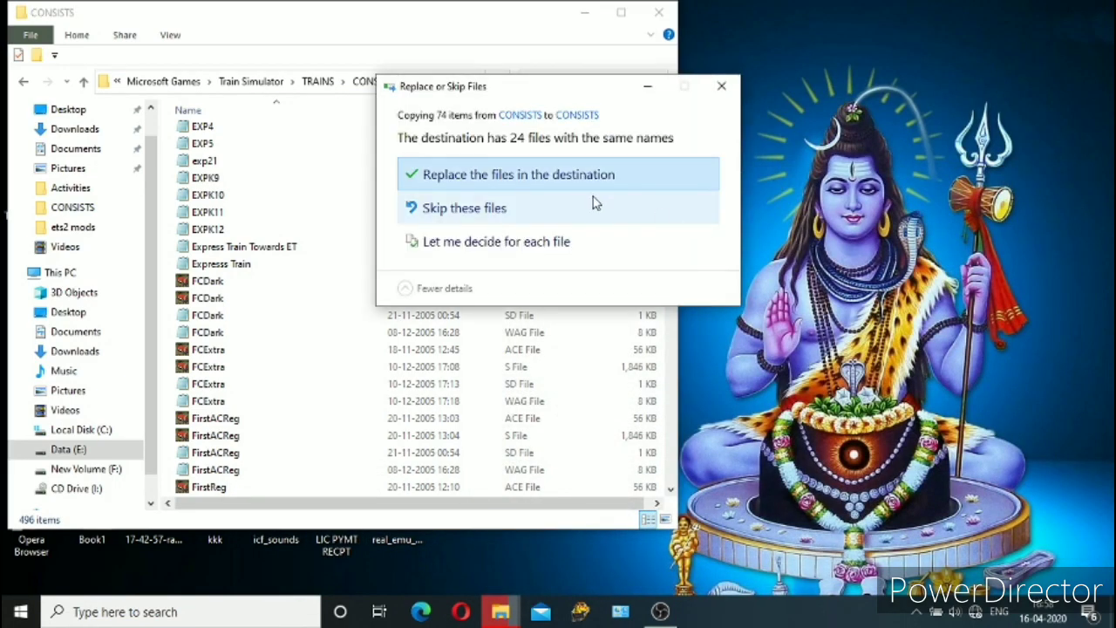
left_click(551, 217)
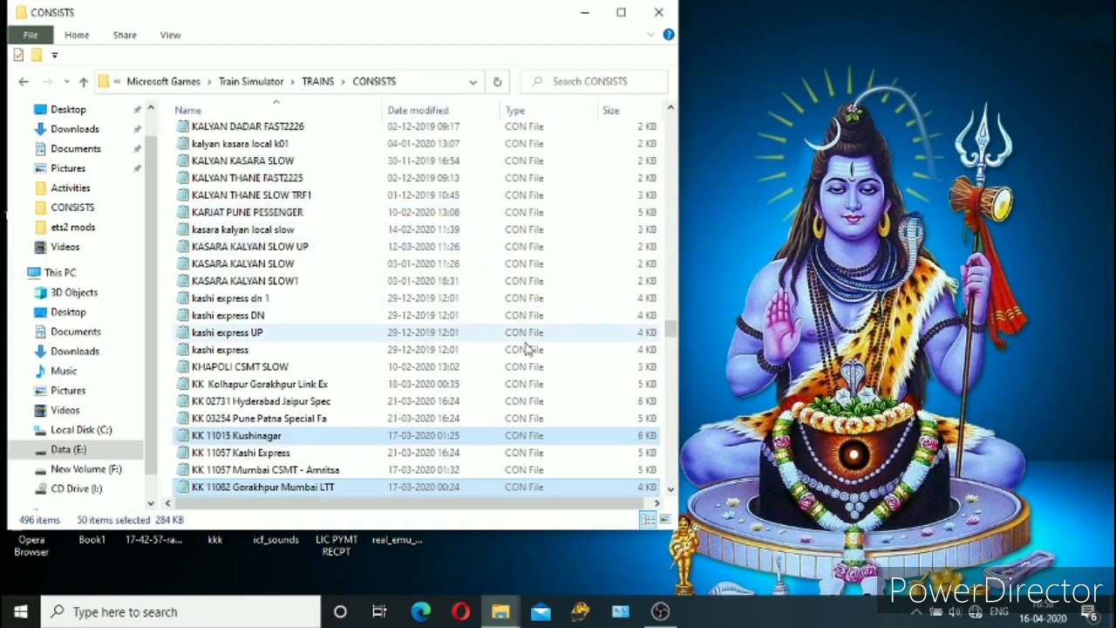
- Look through the selected KK consists in TRAINS\CONSISTS, minimize the folder window and refresh the desktop
scroll(424, 356, "down", 4)
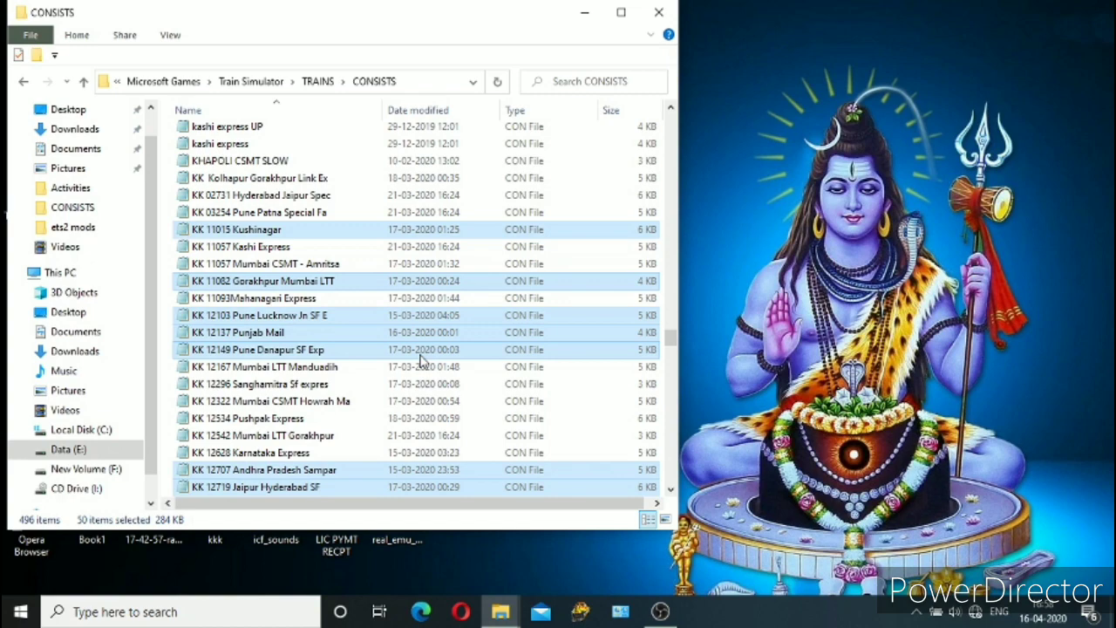
scroll(424, 358, "down", 6)
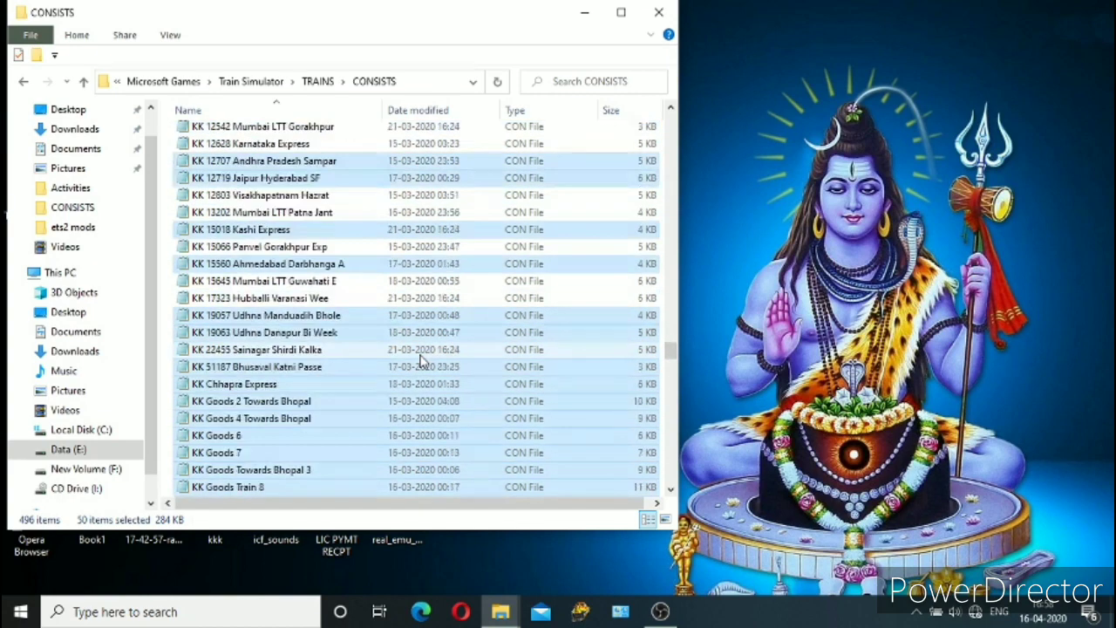
left_click(585, 12)
right_click(584, 21)
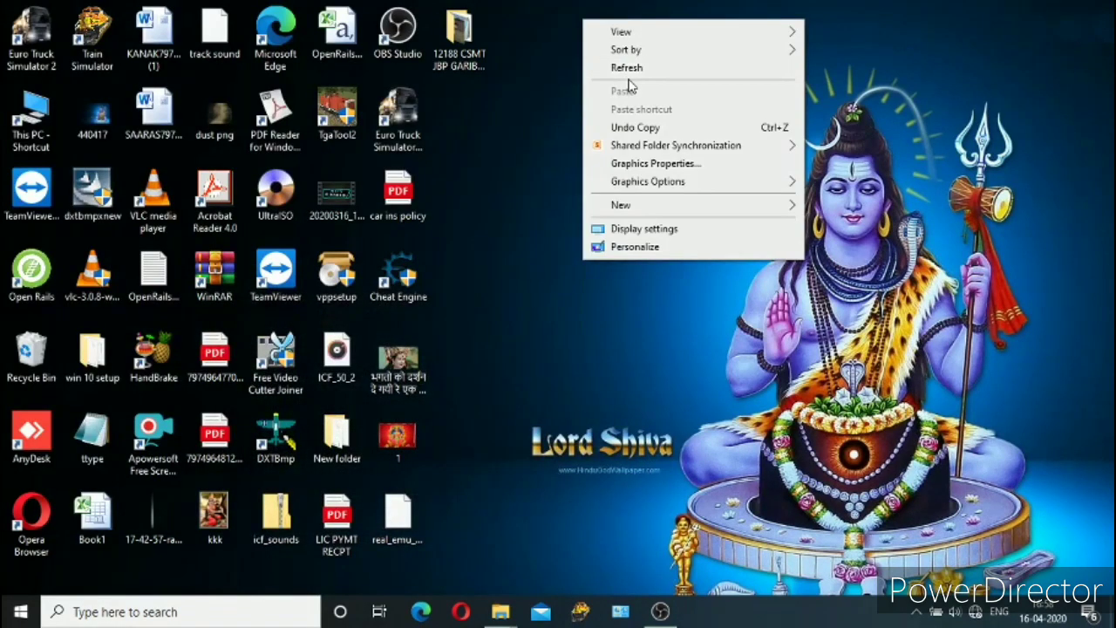
left_click(625, 72)
- Launch Train Simulator to check the train database, continue past the first errors and decline to continue at the repeated BCNA7.wag error
double_click(109, 44)
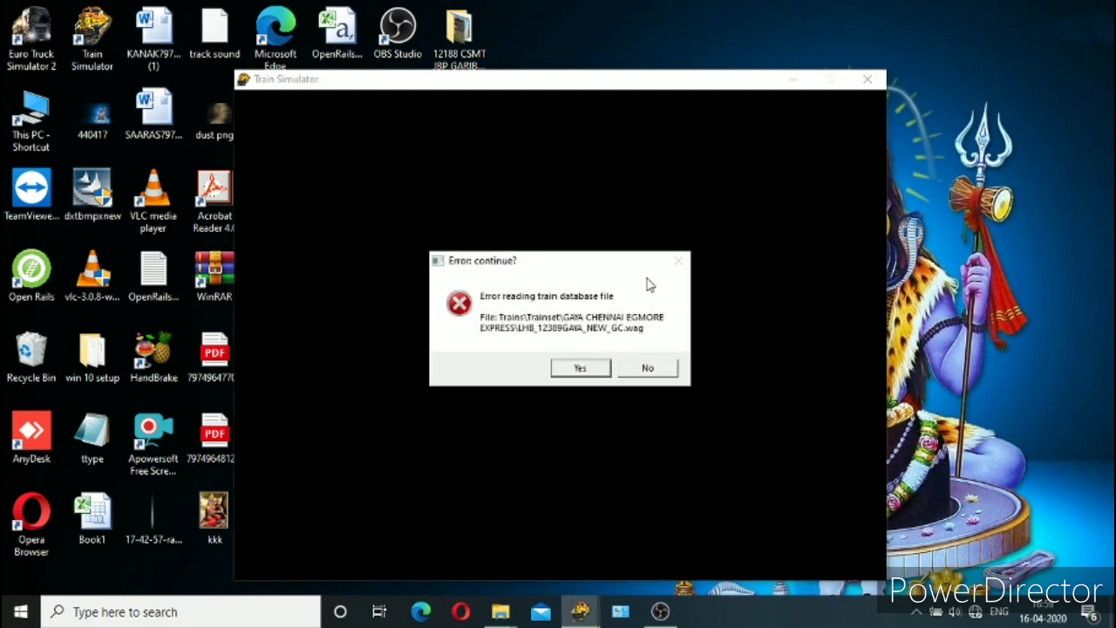
left_click(589, 369)
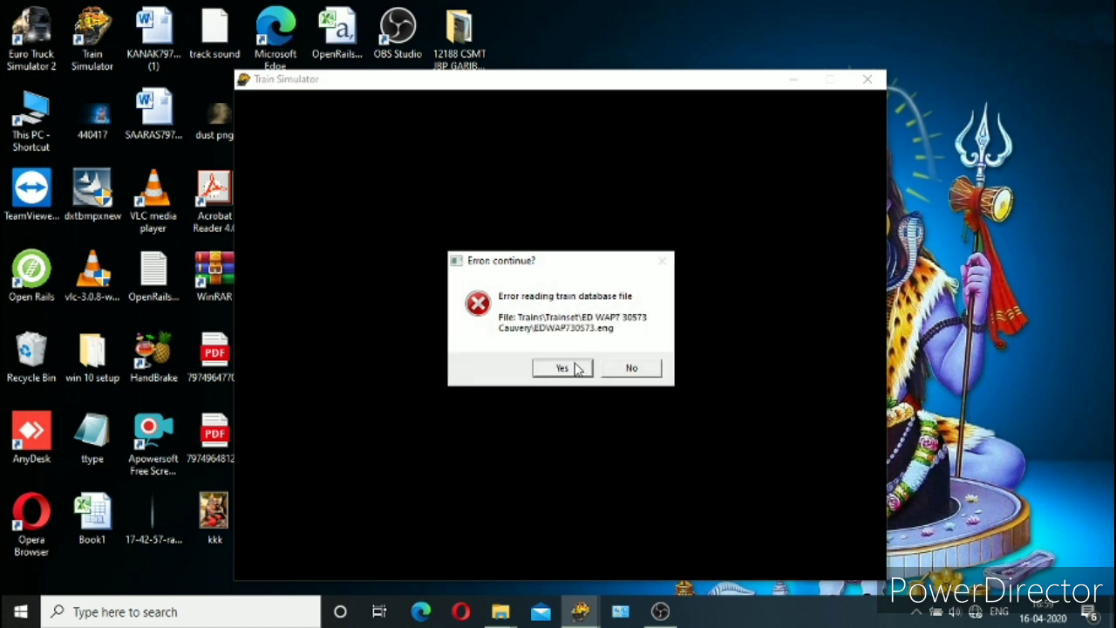
left_click(573, 368)
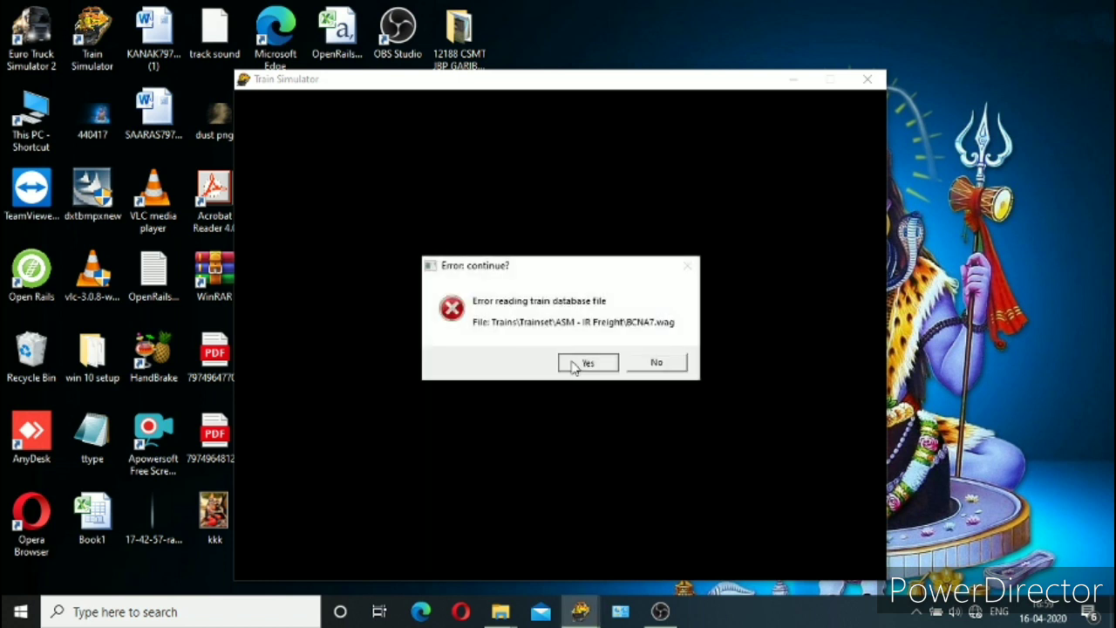
left_click(573, 365)
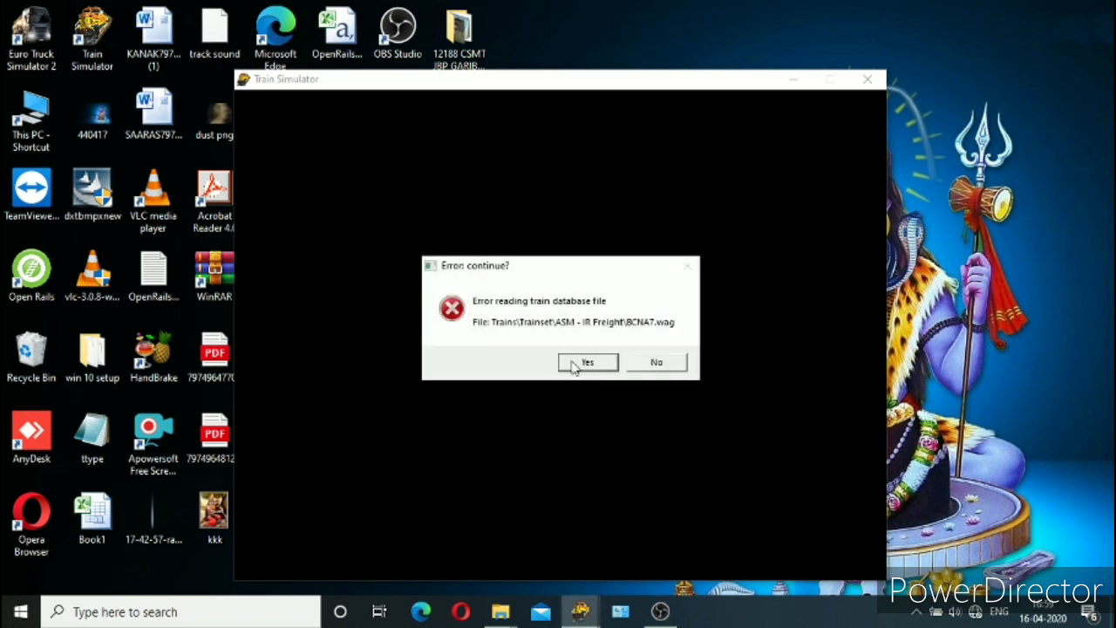
left_click(660, 362)
right_click(617, 157)
left_click(656, 206)
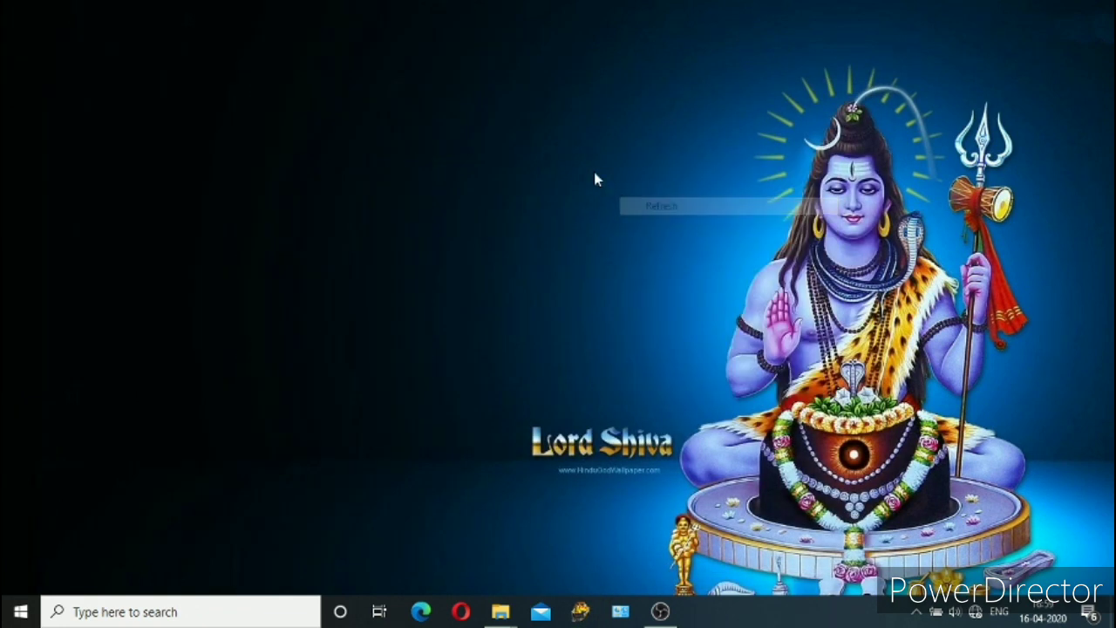
right_click(593, 171)
left_click(619, 219)
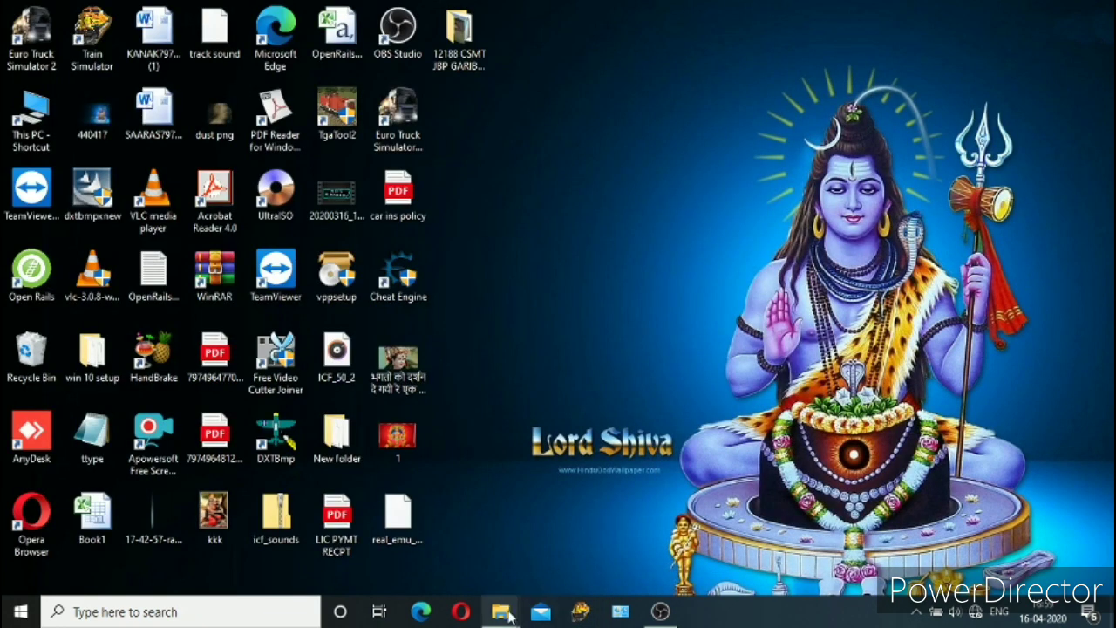
- Copy the 74 selected consists from the 12628 Karnataka Express CONSISTS folder into Train Simulator's TRAINS\CONSISTS folder again, replacing the files in the destination
mouse_move(503, 614)
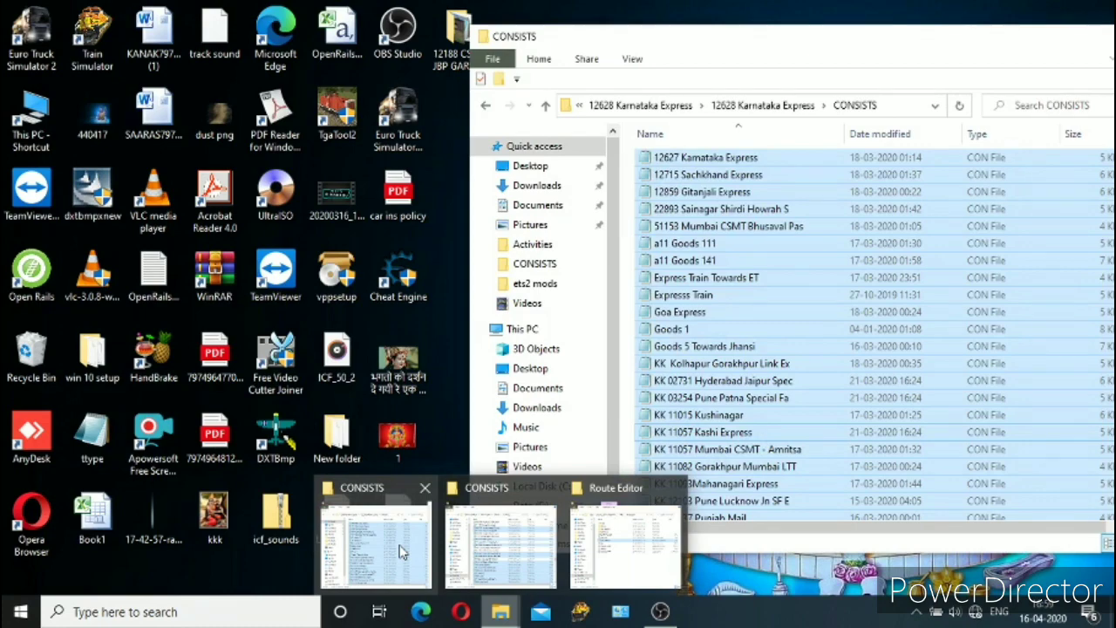
left_click(403, 552)
mouse_move(501, 610)
left_click(487, 558)
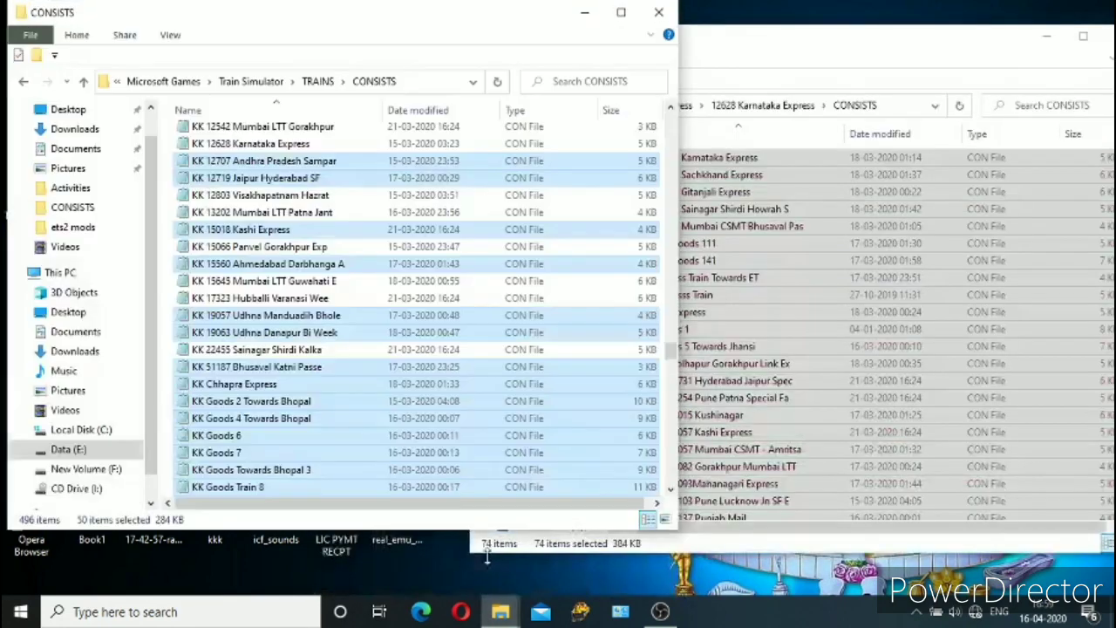
left_click(838, 49)
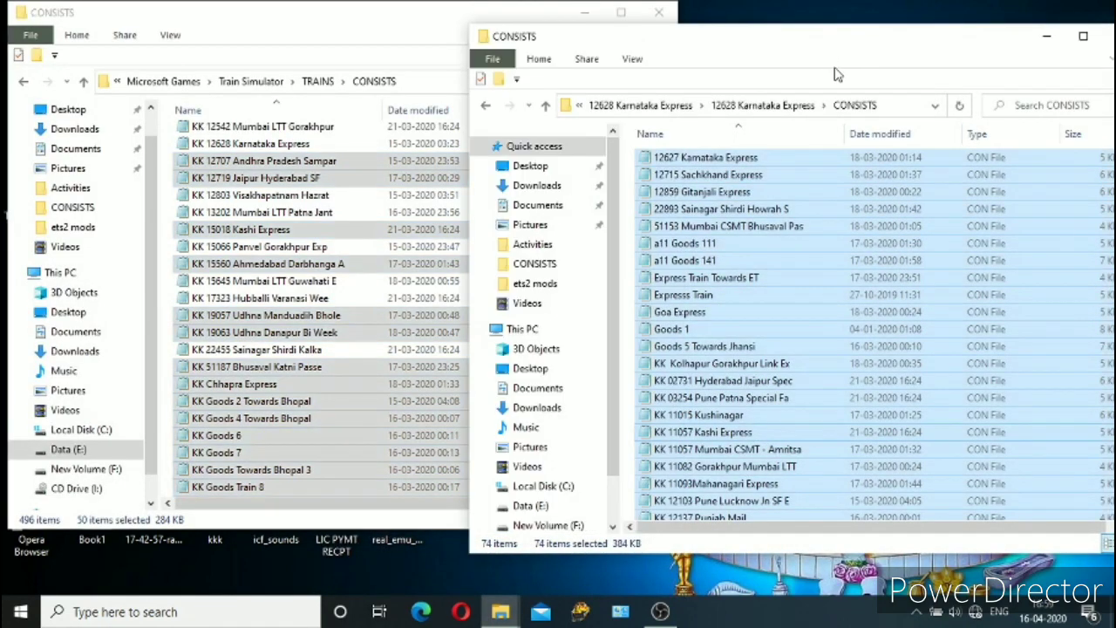
left_click_drag(724, 249, 404, 272)
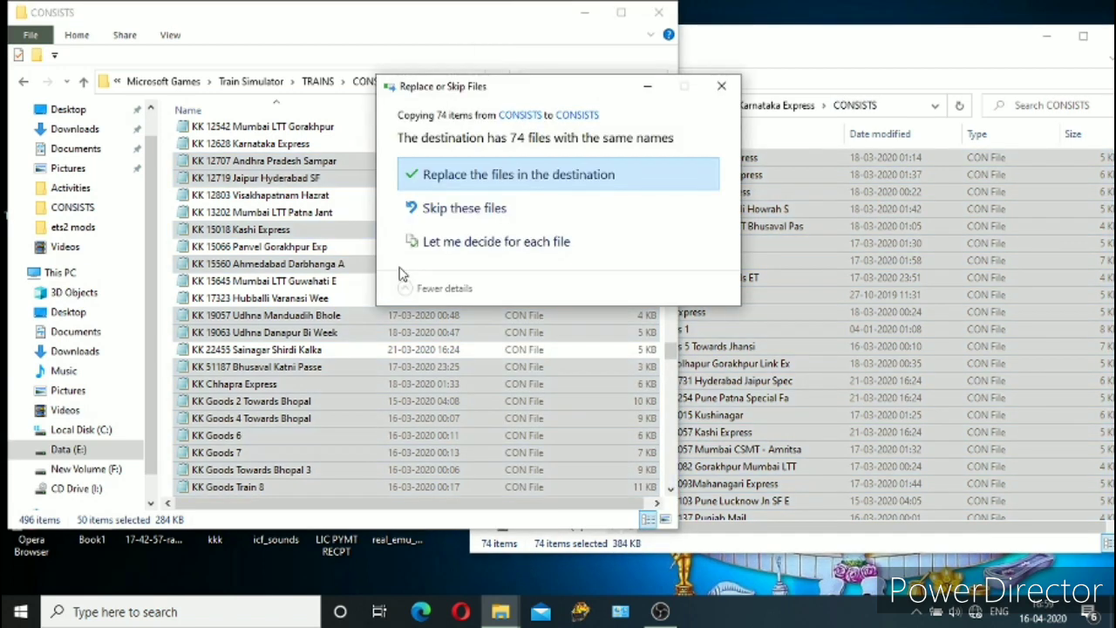
left_click(532, 182)
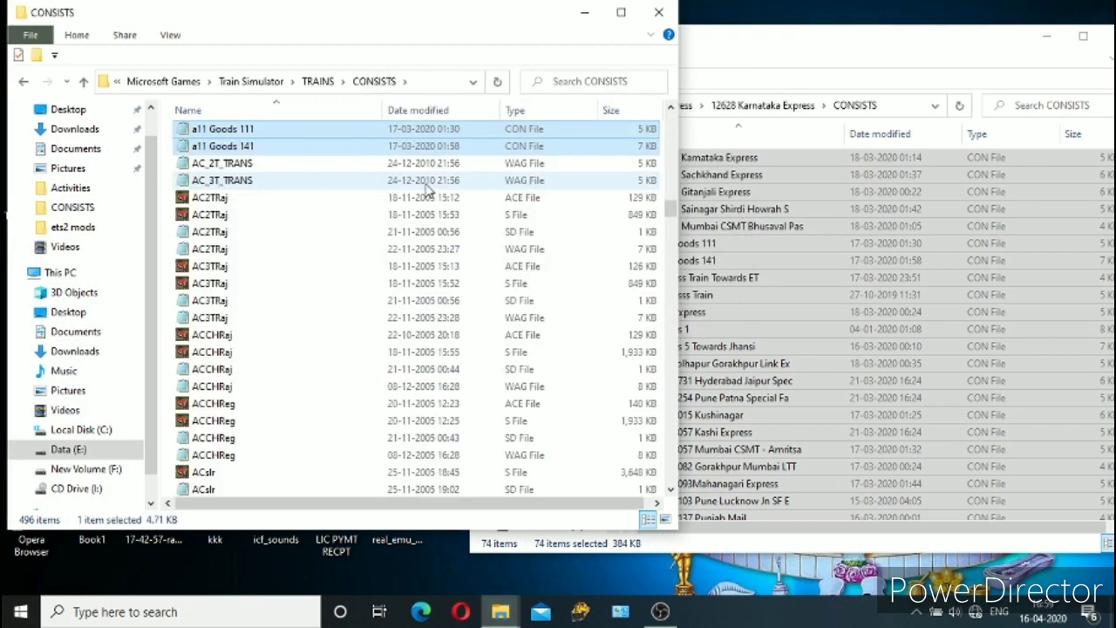
- Delete the 74 selected Karnataka Express consists from TRAINS\CONSISTS and minimize both CONSISTS windows
right_click(364, 153)
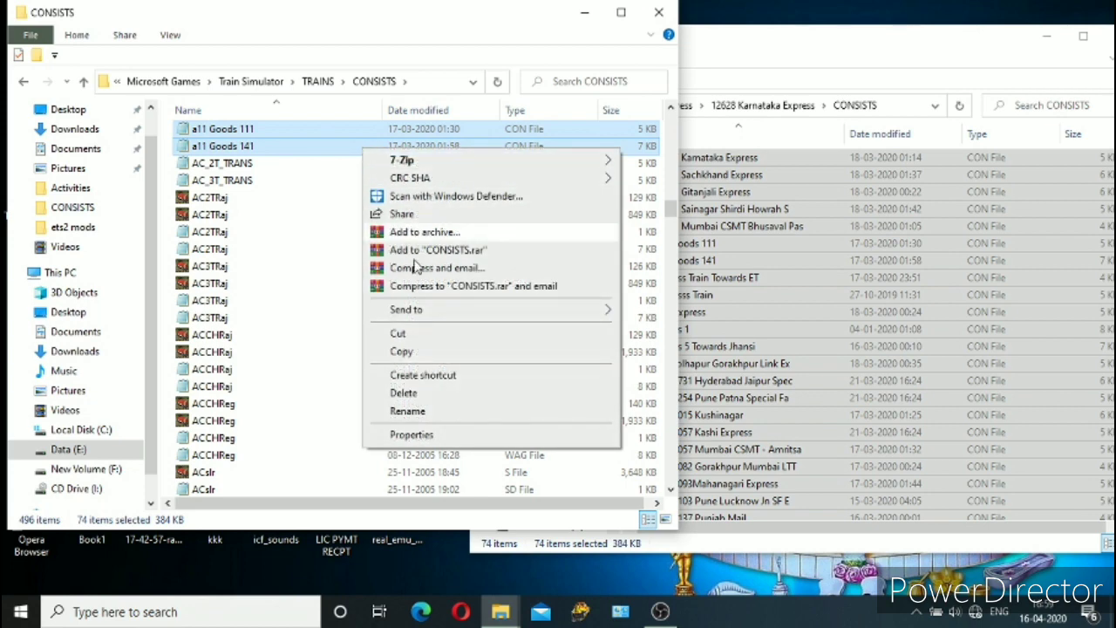
left_click(403, 393)
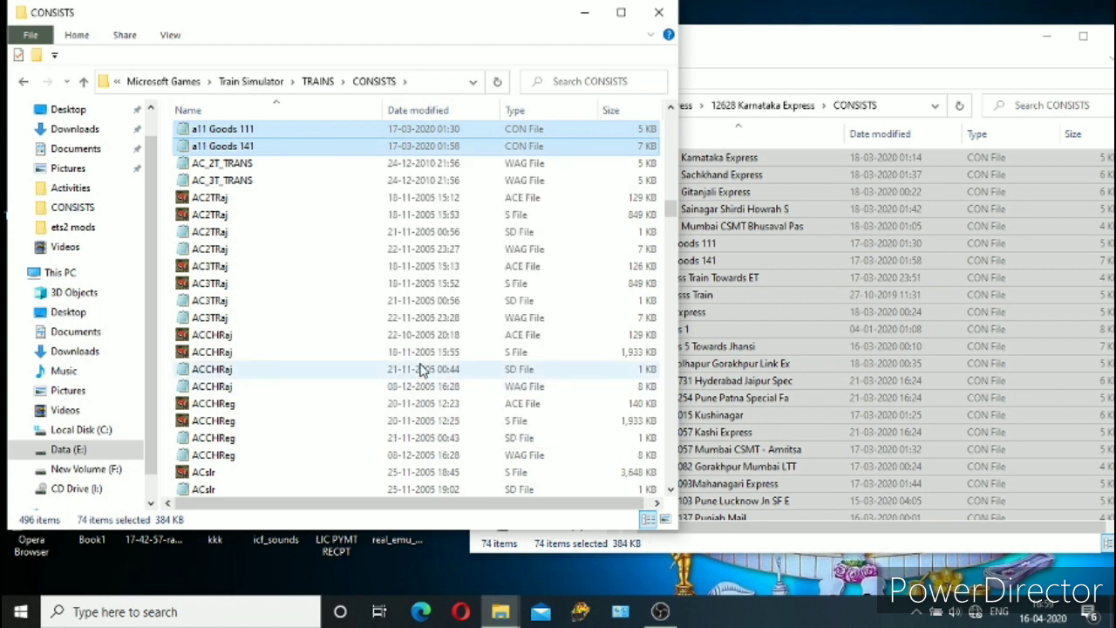
left_click(1047, 37)
left_click(585, 14)
right_click(587, 13)
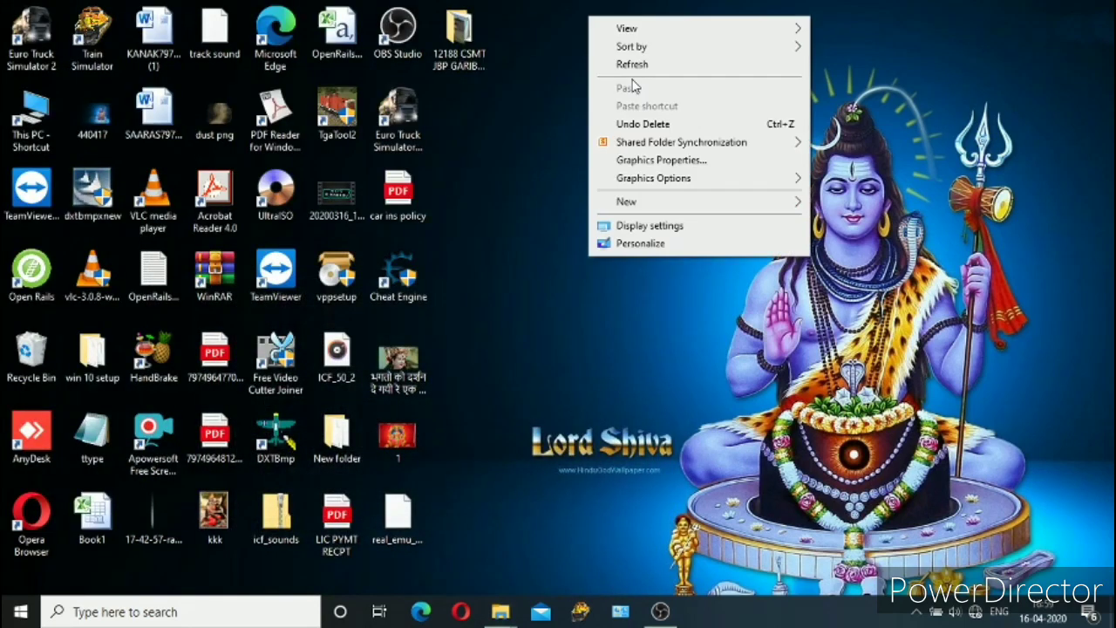
left_click(623, 72)
right_click(624, 75)
left_click(667, 110)
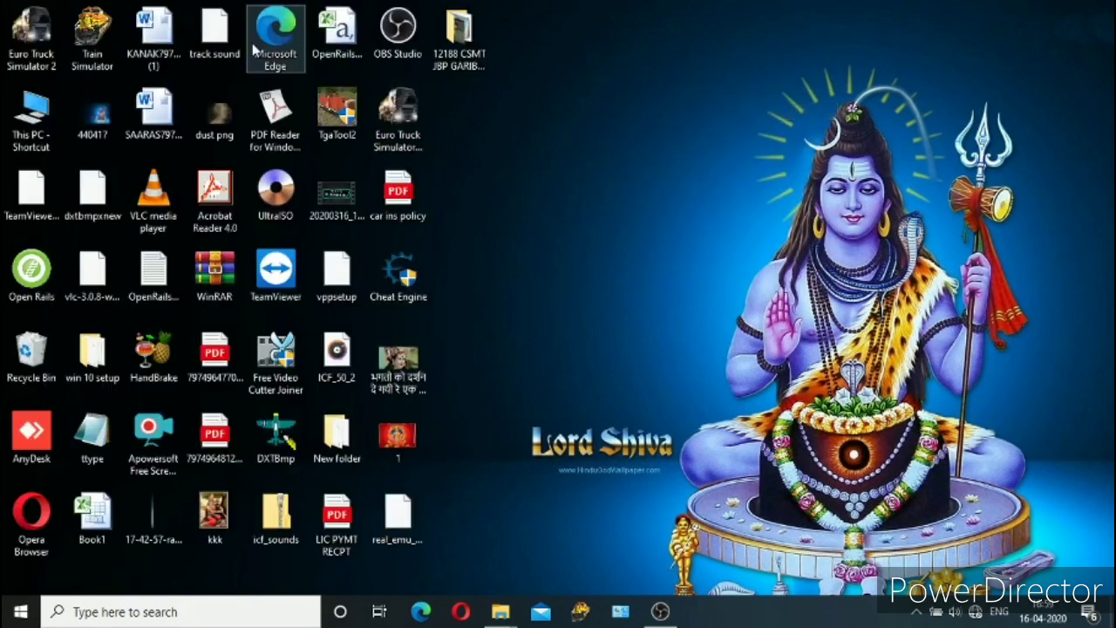
- Launch Train Simulator to check that it starts after the deletion, and exit it
double_click(124, 47)
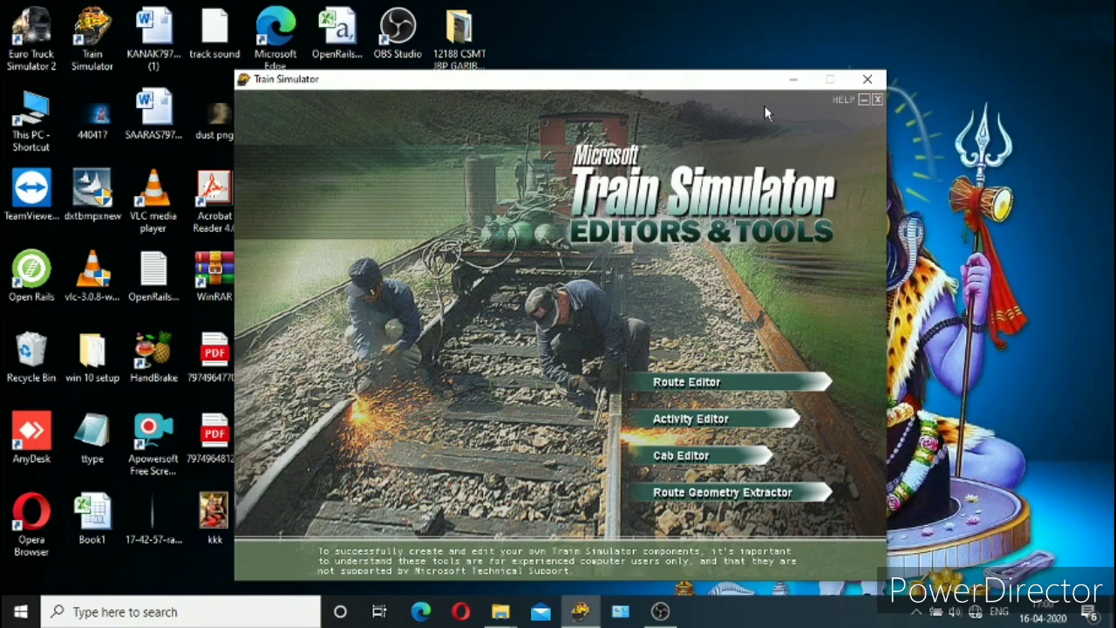
left_click(867, 79)
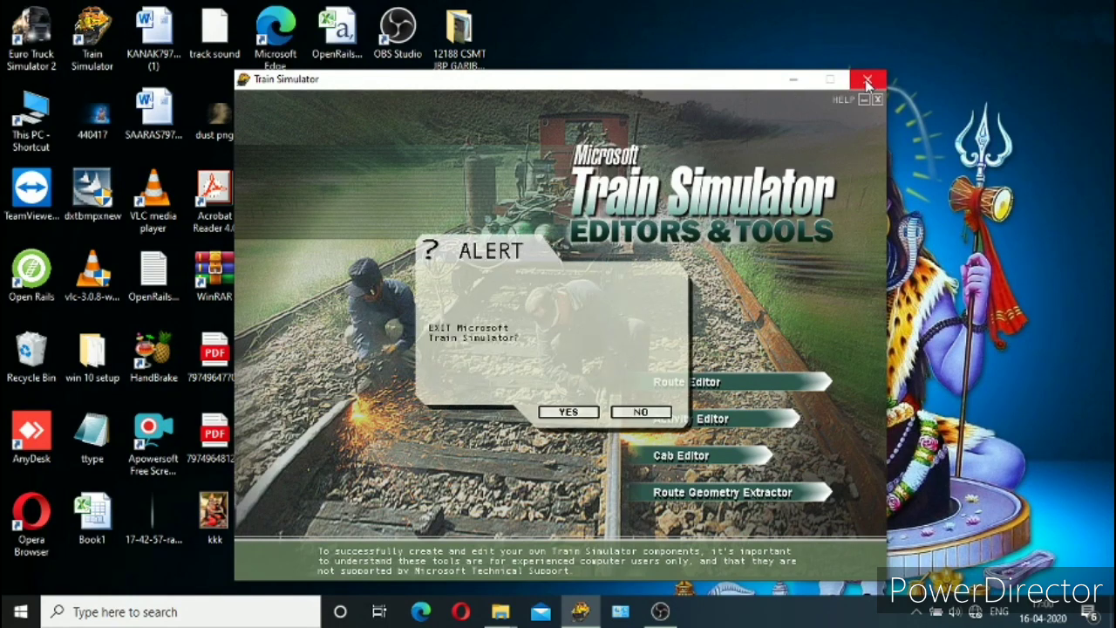
left_click(558, 410)
right_click(541, 29)
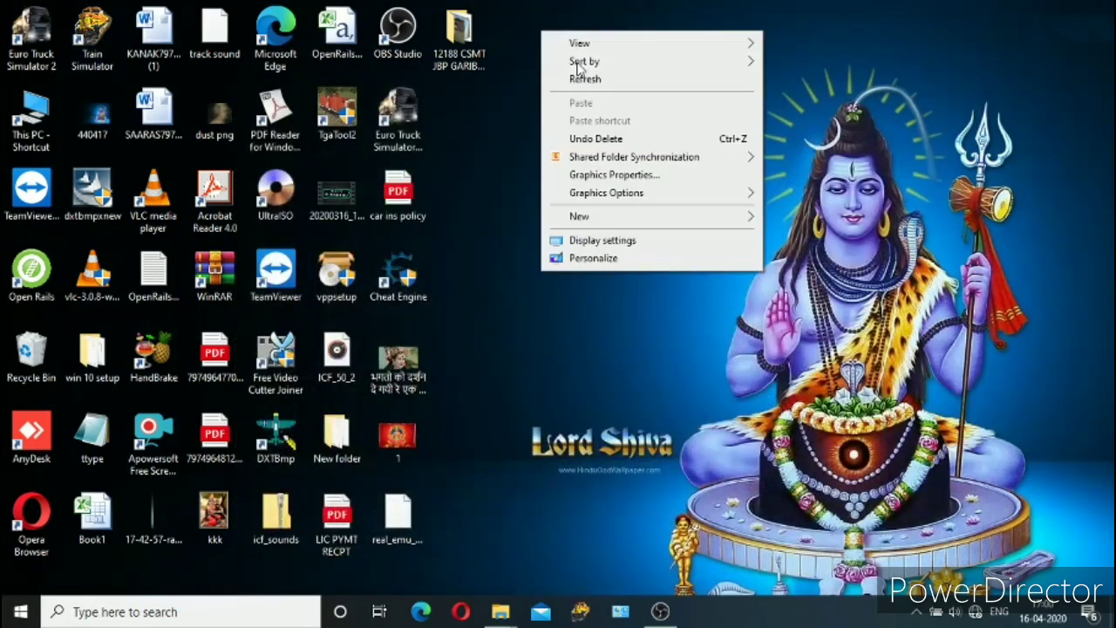
left_click(585, 79)
right_click(558, 80)
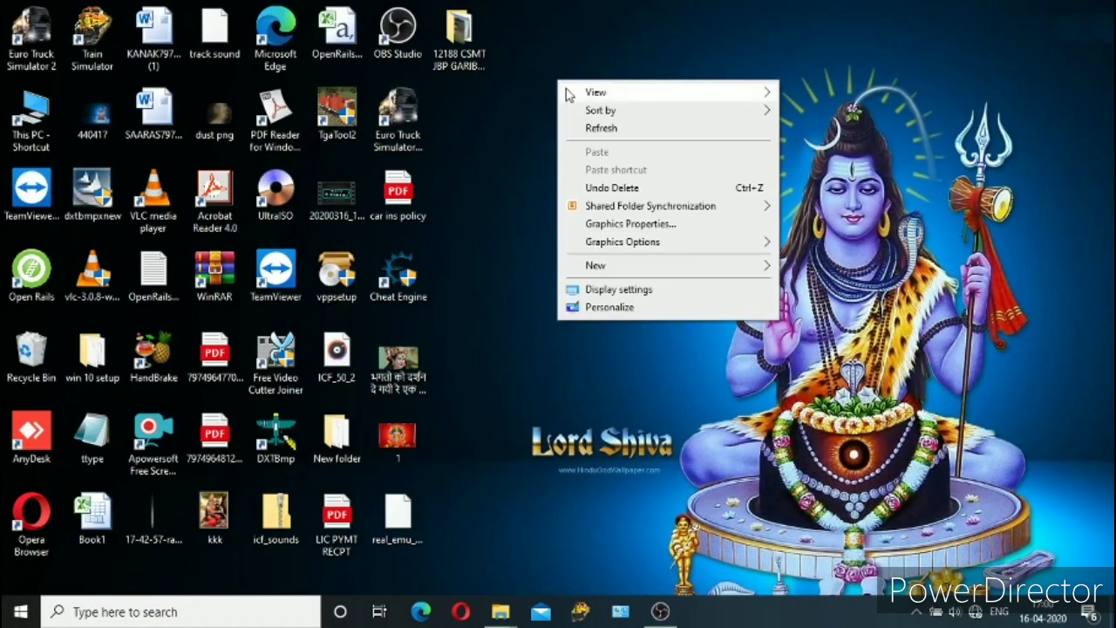
left_click(613, 131)
right_click(571, 92)
left_click(609, 139)
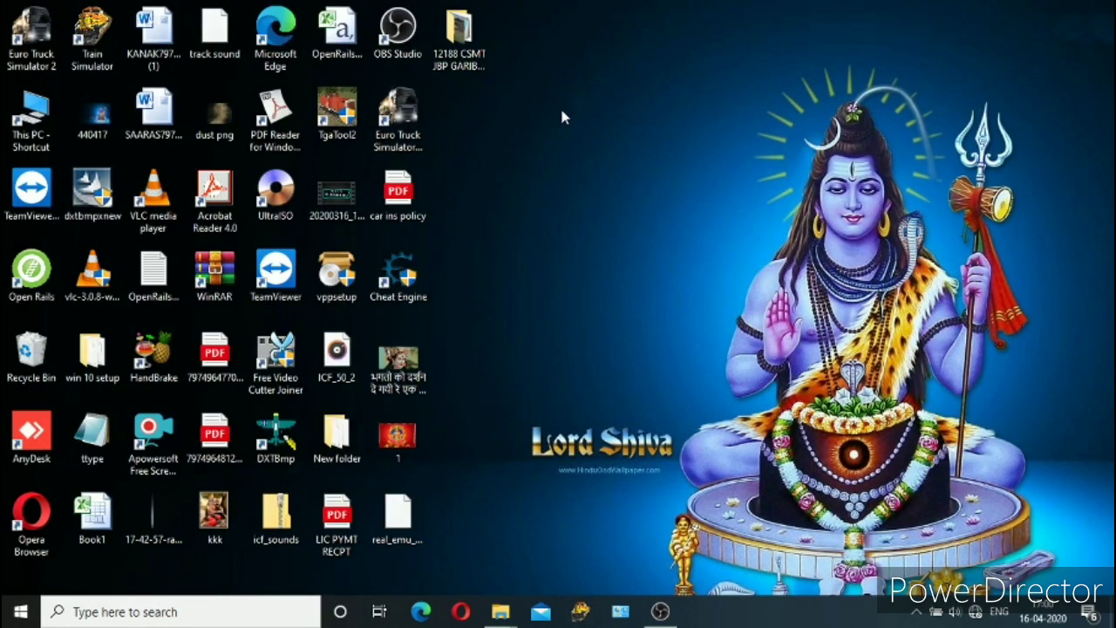
right_click(563, 116)
left_click(615, 158)
right_click(585, 137)
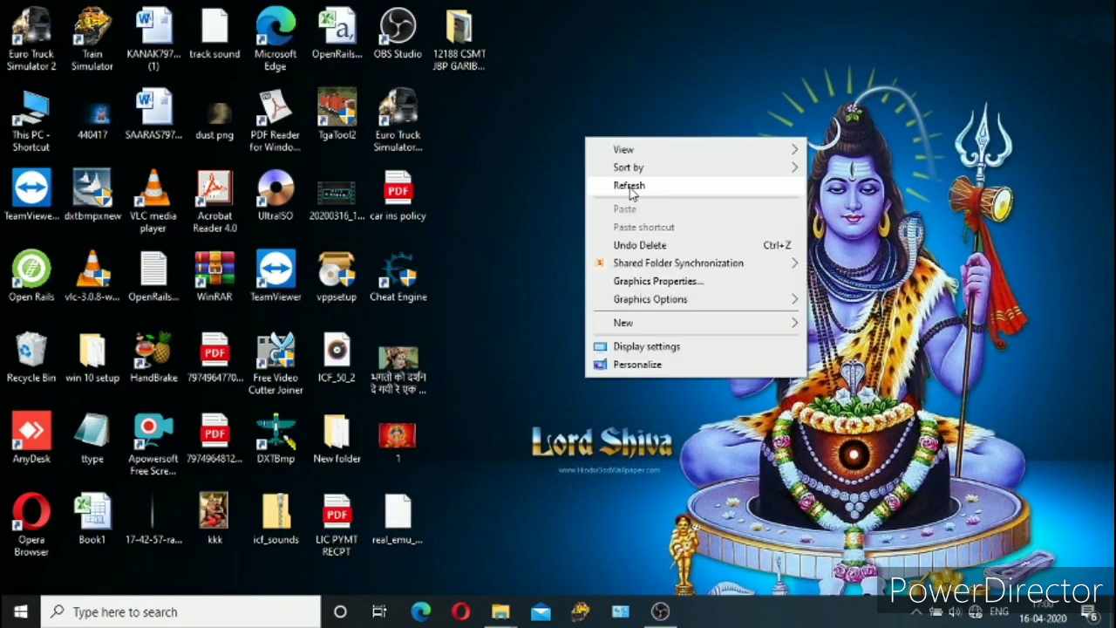
left_click(629, 186)
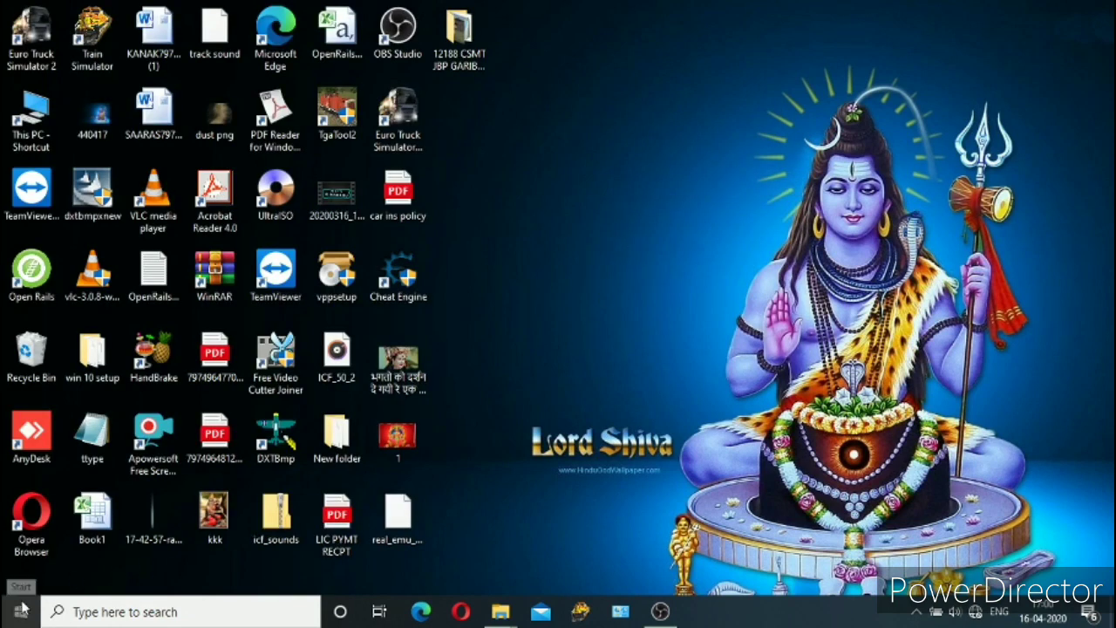
left_click(660, 611)
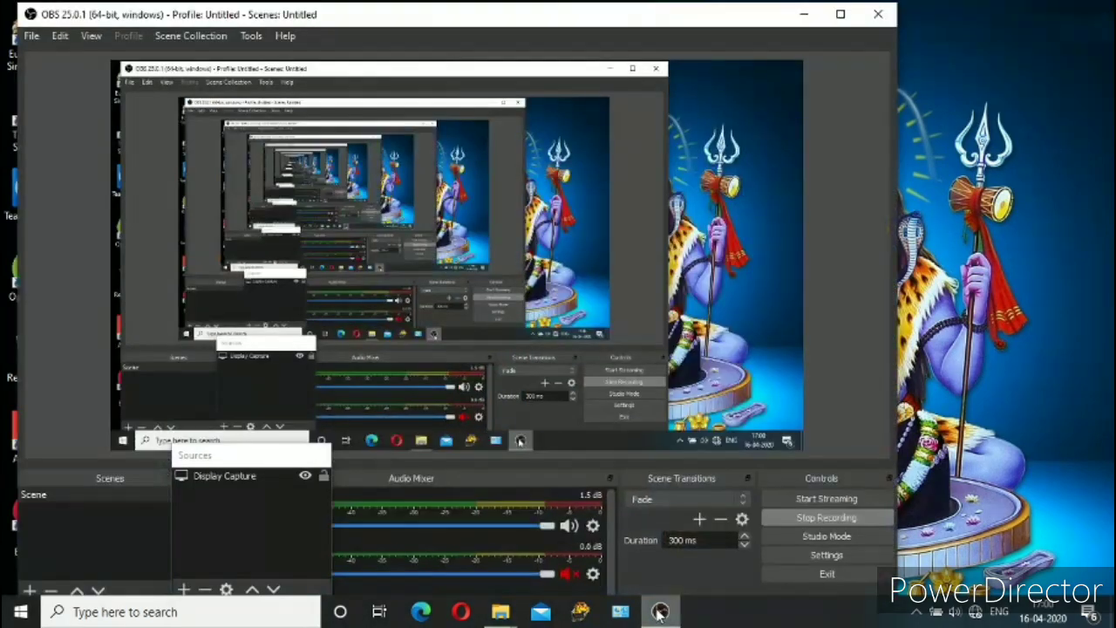